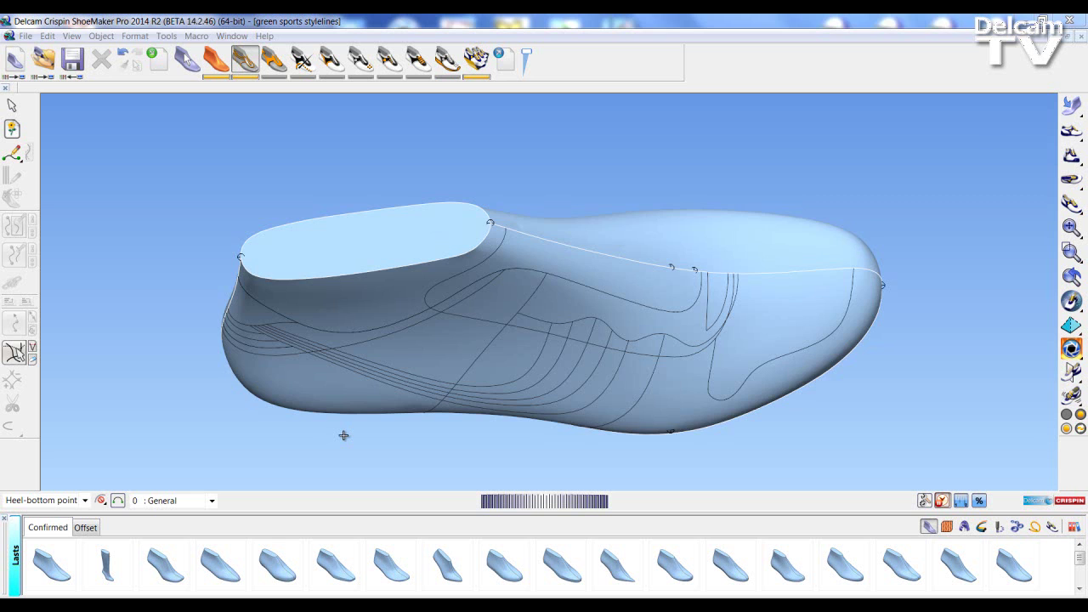
Save and close the 3D stylelines model, and open the green sports stylelines pattern in CRISPIN Engineer
middle_drag(343, 435, 291, 427)
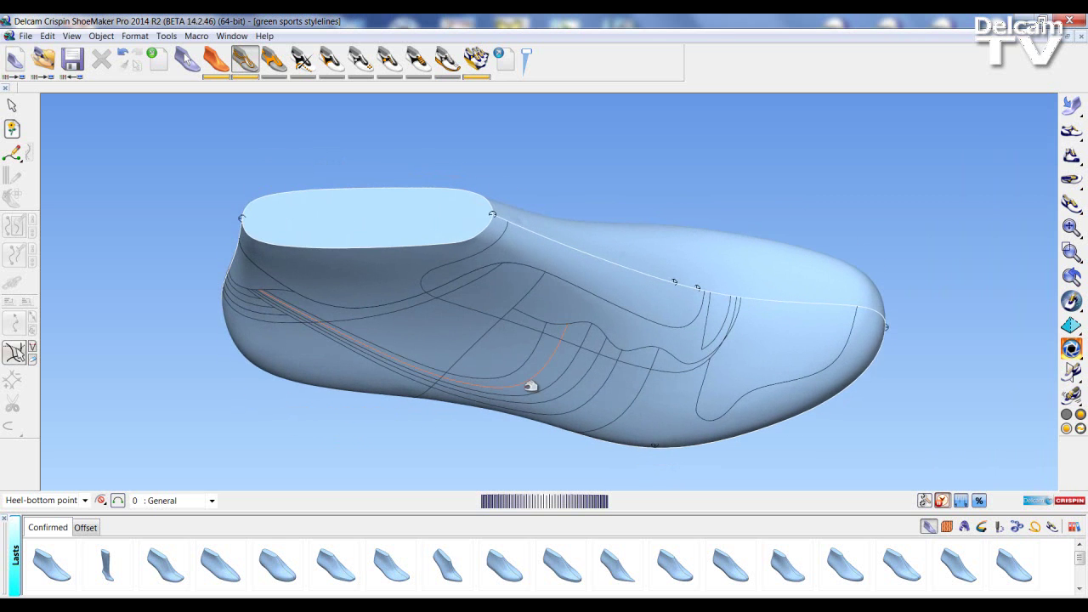
middle_drag(531, 386, 561, 408)
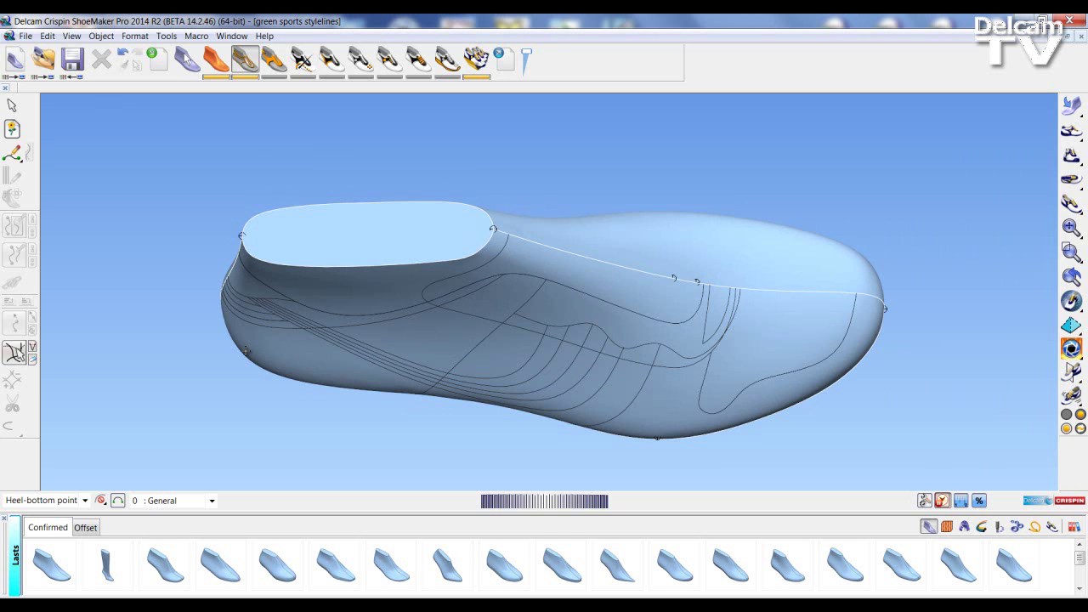
click(72, 59)
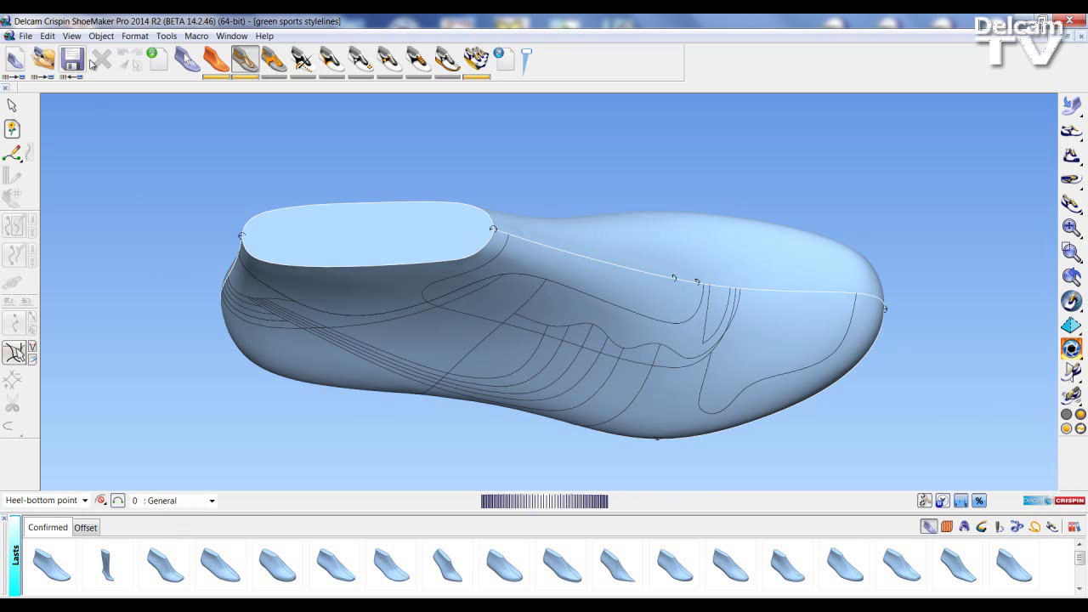
click(1081, 38)
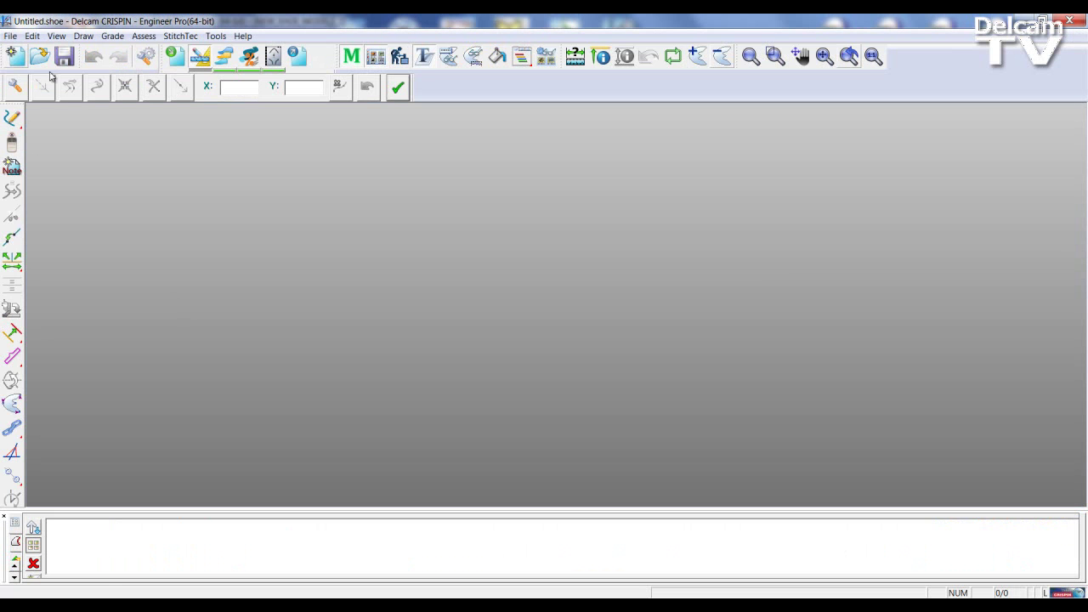
click(39, 56)
double_click(527, 335)
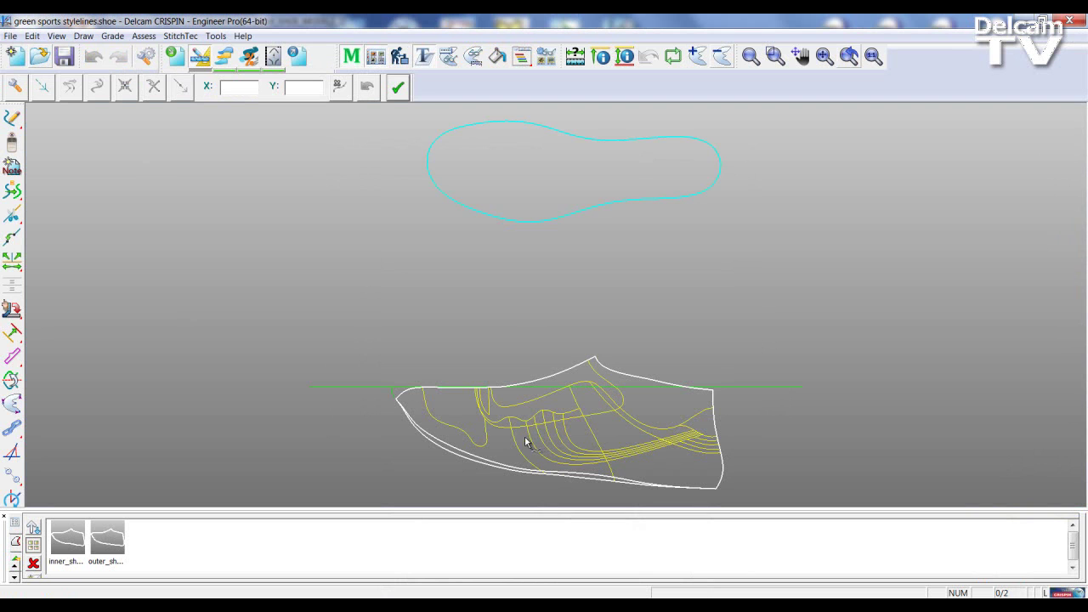
Flatten the wave in the toe cap line by deleting surplus points along its lower edge and moving the remaining one outward
mouse_move(524, 440)
middle_down()
mouse_move(488, 371)
mouse_move(481, 319)
middle_up()
scroll(481, 319, up, 3)
scroll(421, 319, up, 1)
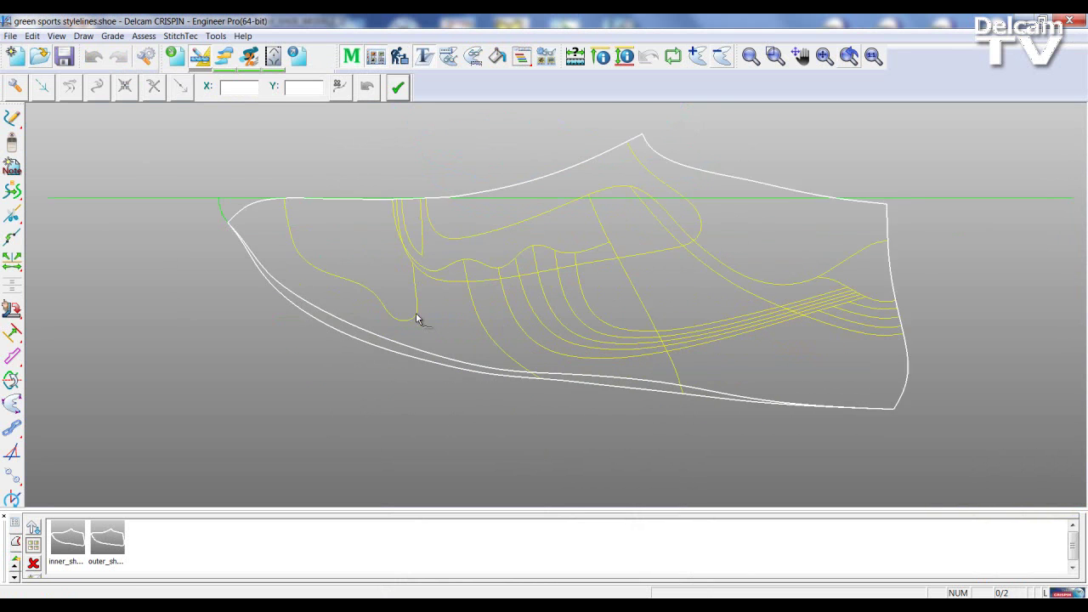
double_click(402, 313)
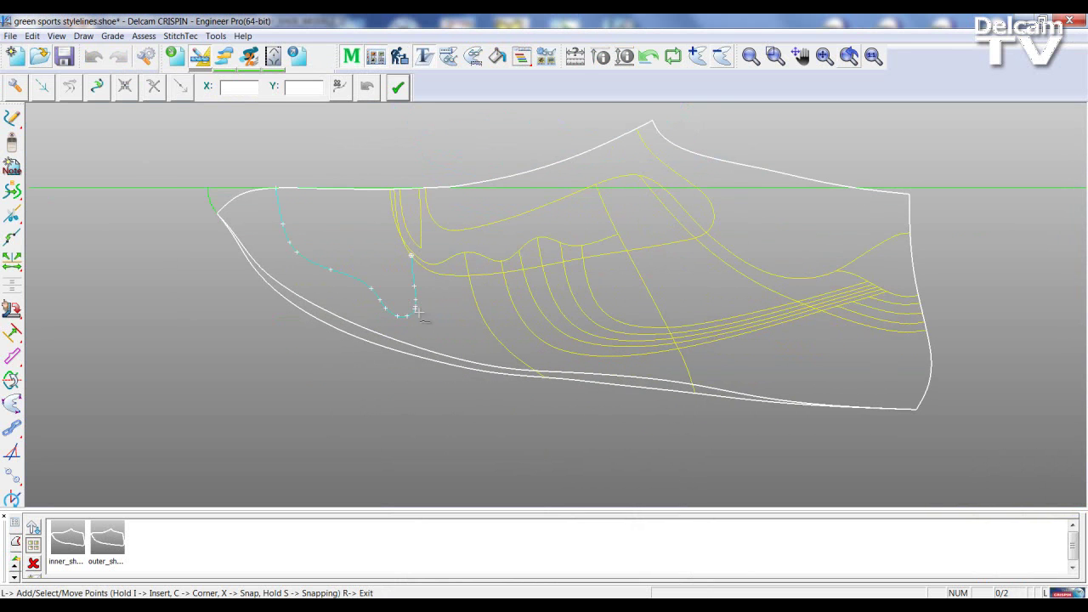
drag(325, 265, 370, 301)
key(Delete)
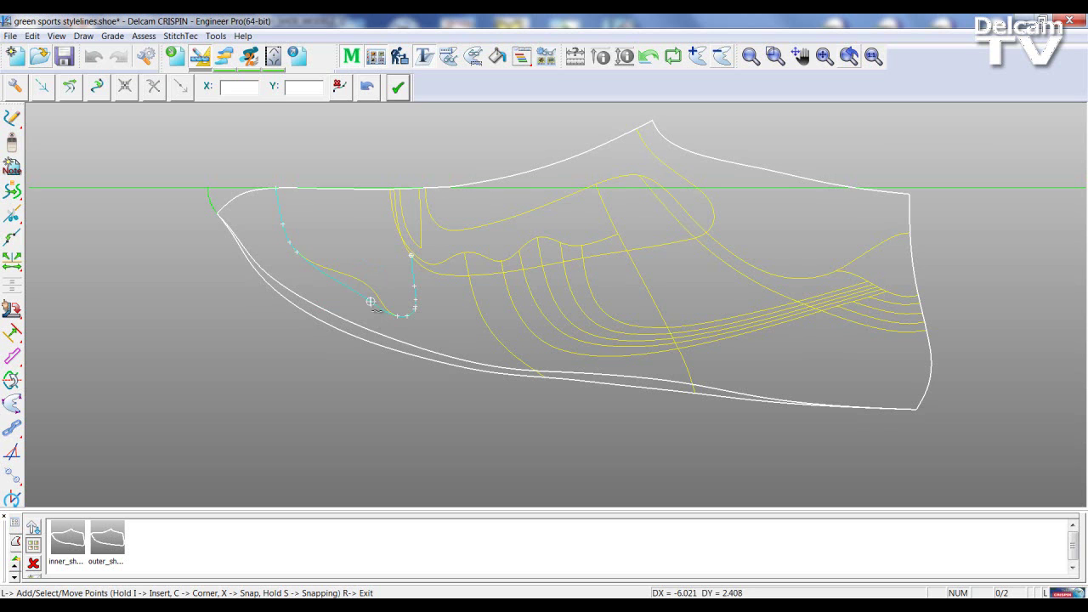
click(369, 314)
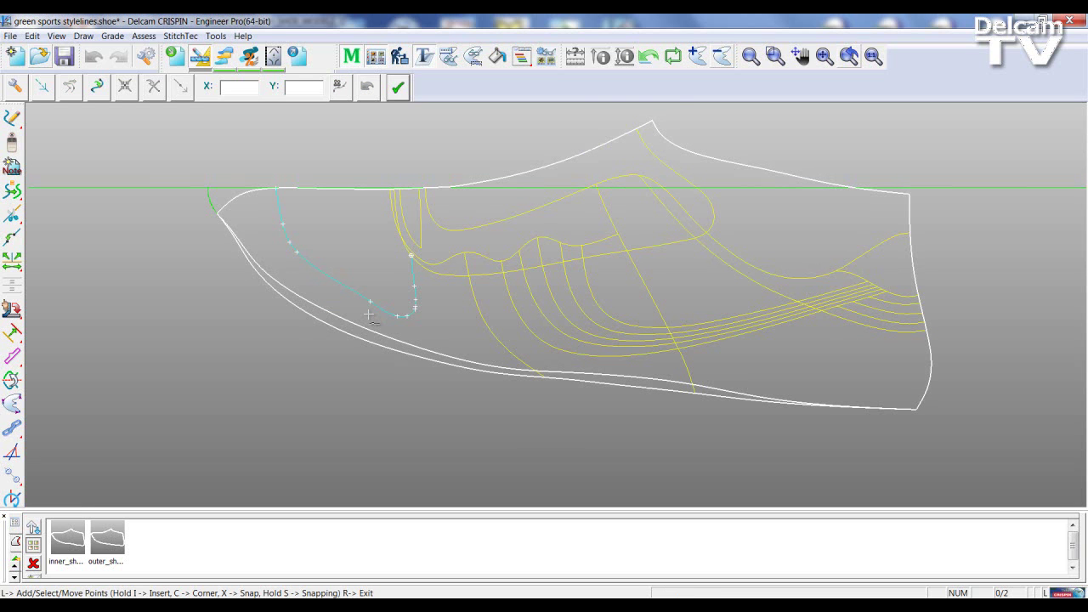
drag(371, 302, 337, 299)
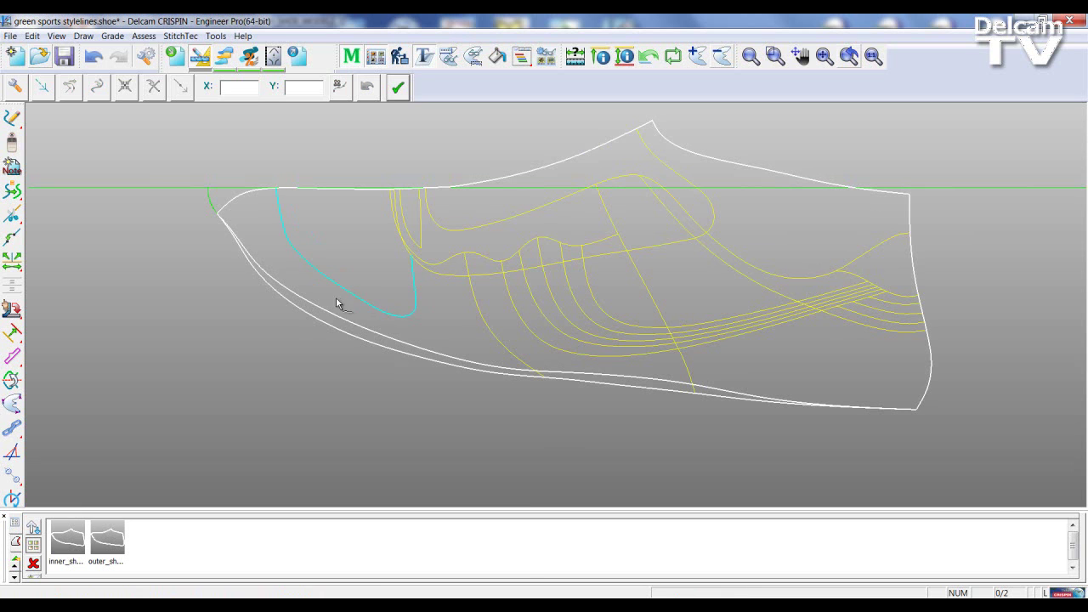
Synchronise the edited toe cap line in 3D, save the pattern and replace it with a new empty one
right_click(345, 292)
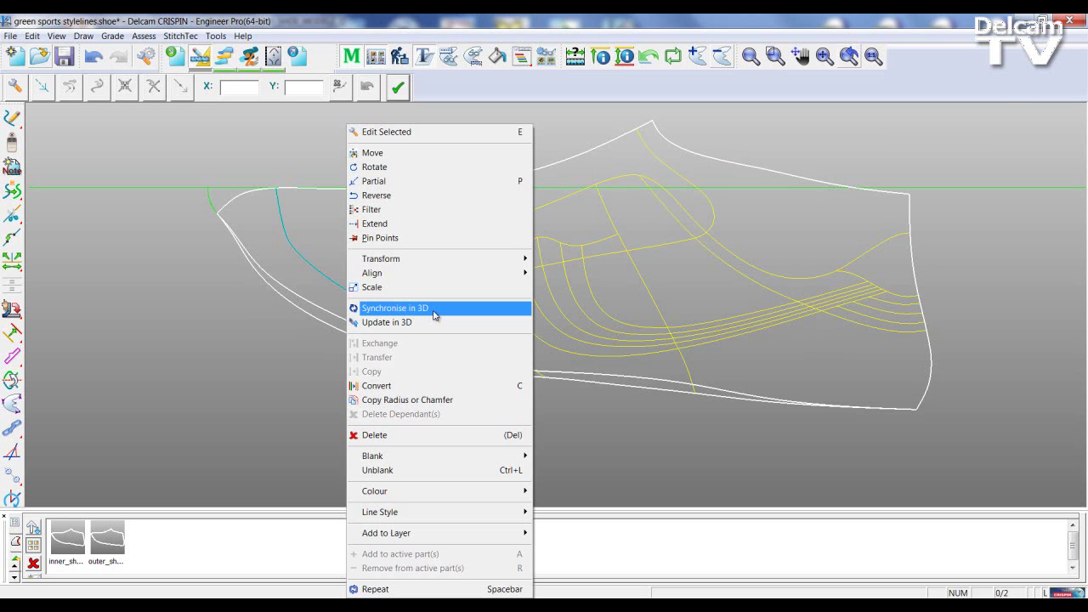
click(433, 312)
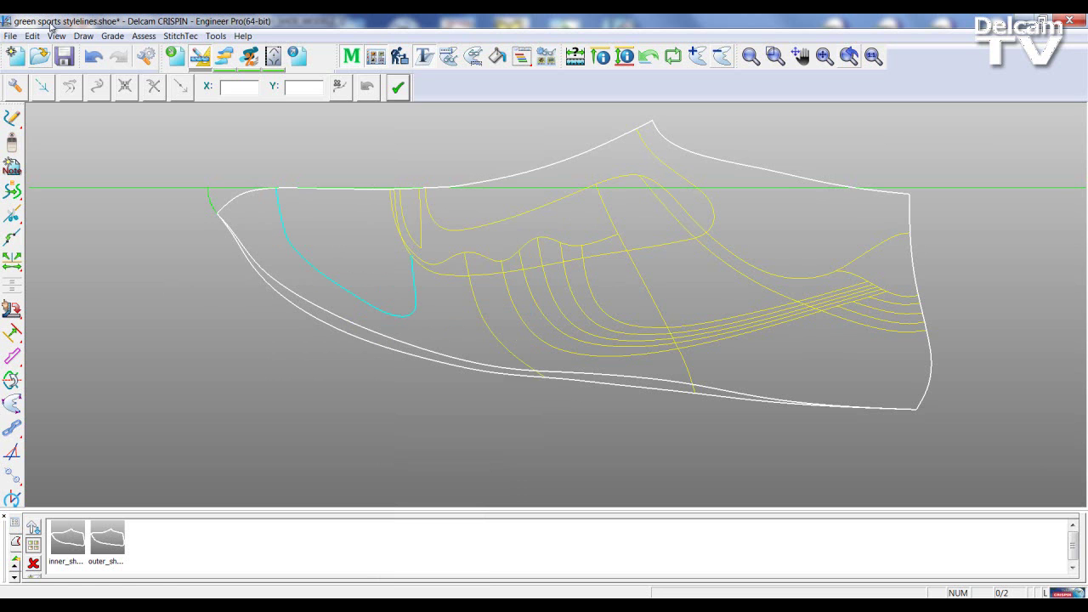
click(64, 56)
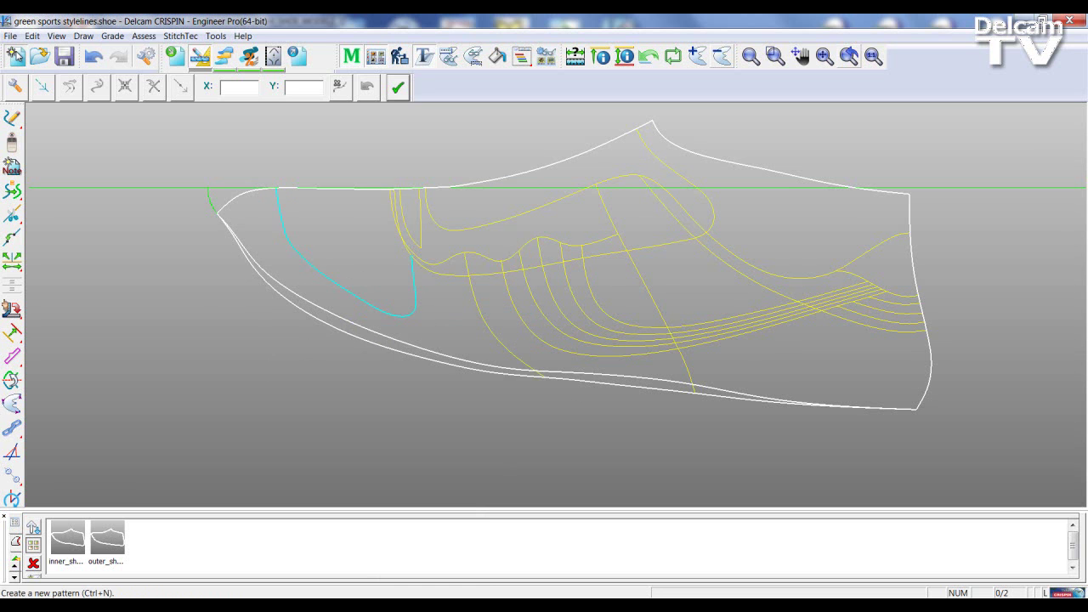
click(16, 56)
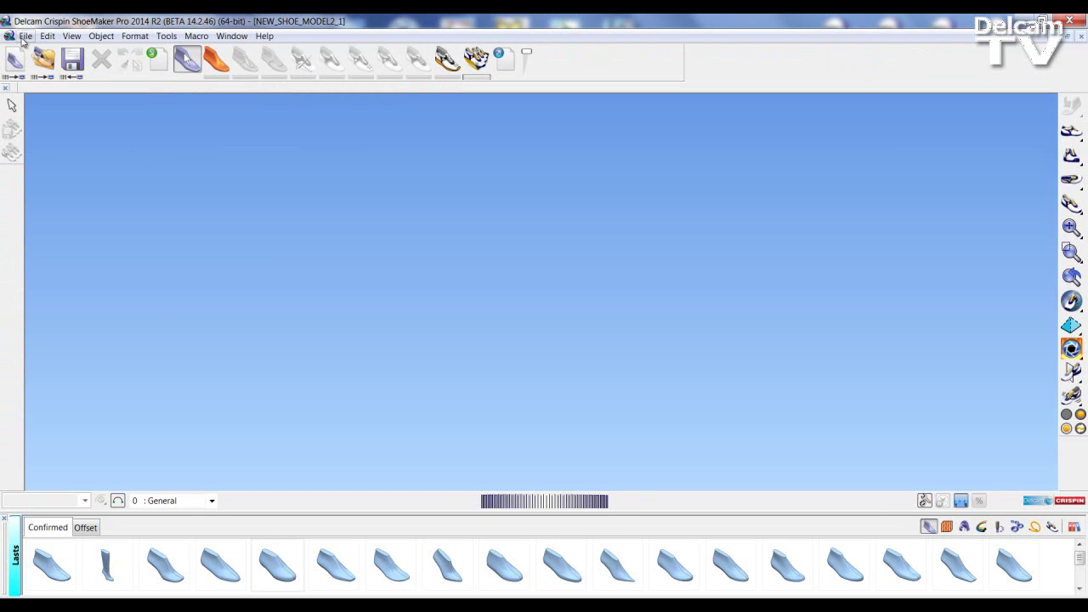
Switch to ShoeMaker, reopen the green sports stylelines model and accept updating the 3D design from the Engineer changes
click(25, 37)
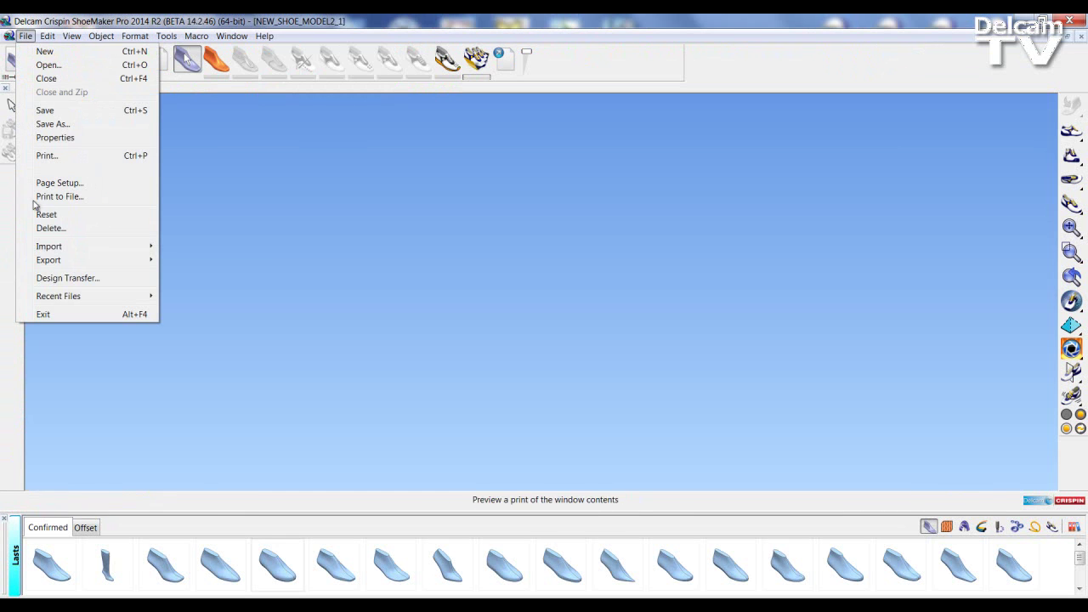
mouse_move(73, 295)
click(215, 301)
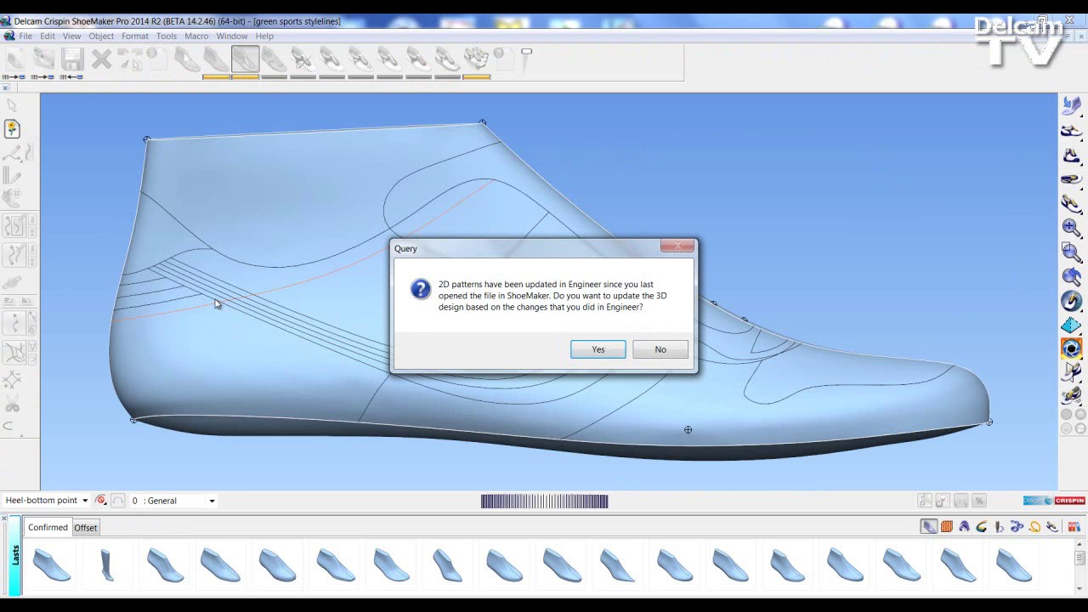
click(592, 348)
Insert points along the lower edge of the toe cap line on the last and pull them inward to form a wave
middle_drag(590, 346, 646, 479)
middle_drag(515, 406, 594, 427)
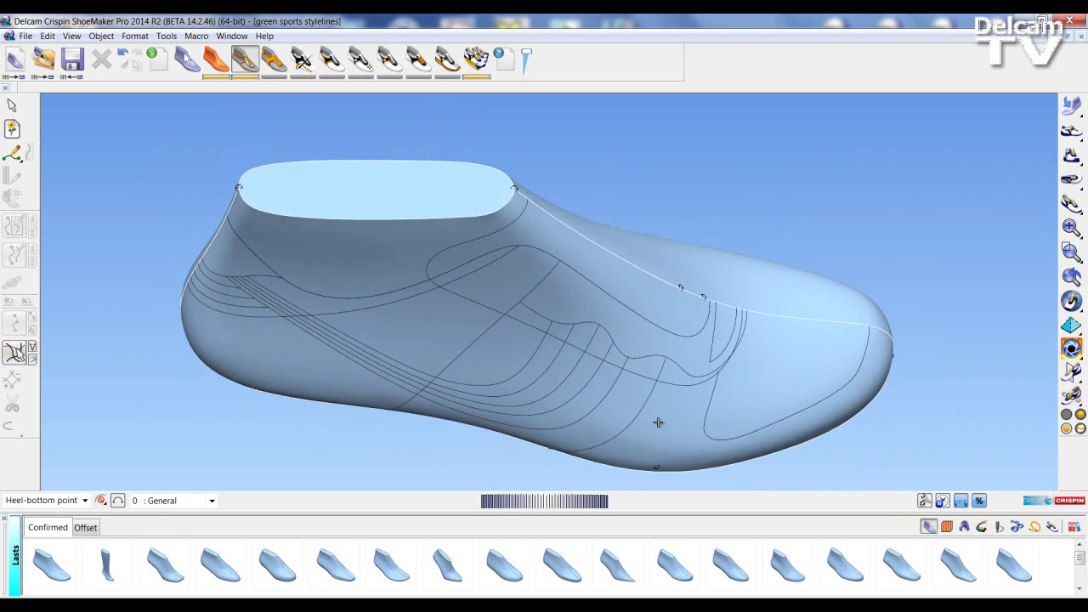
click(738, 435)
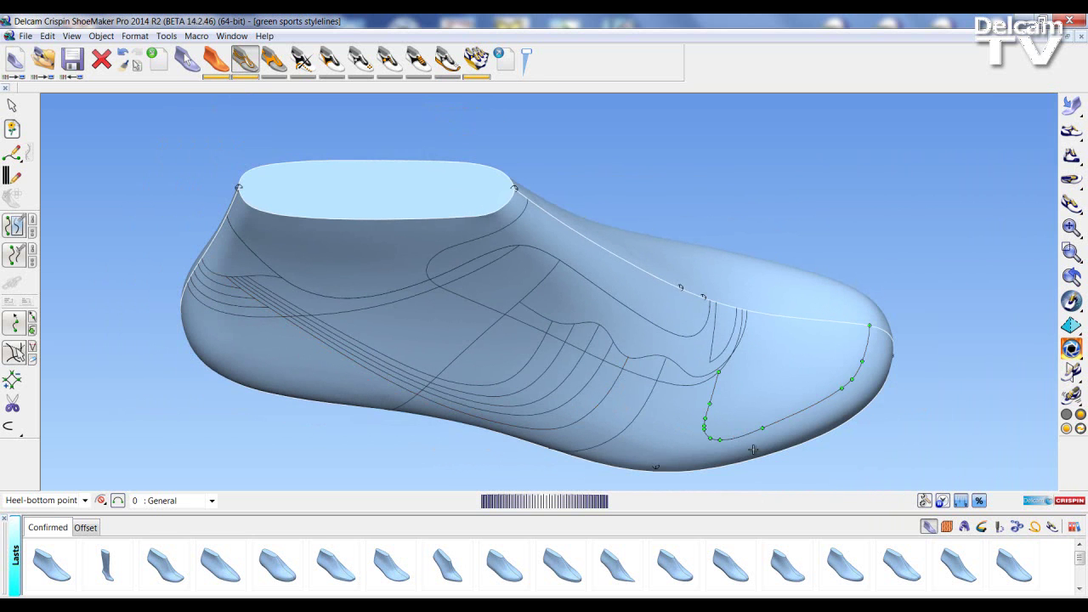
middle_drag(779, 408, 748, 390)
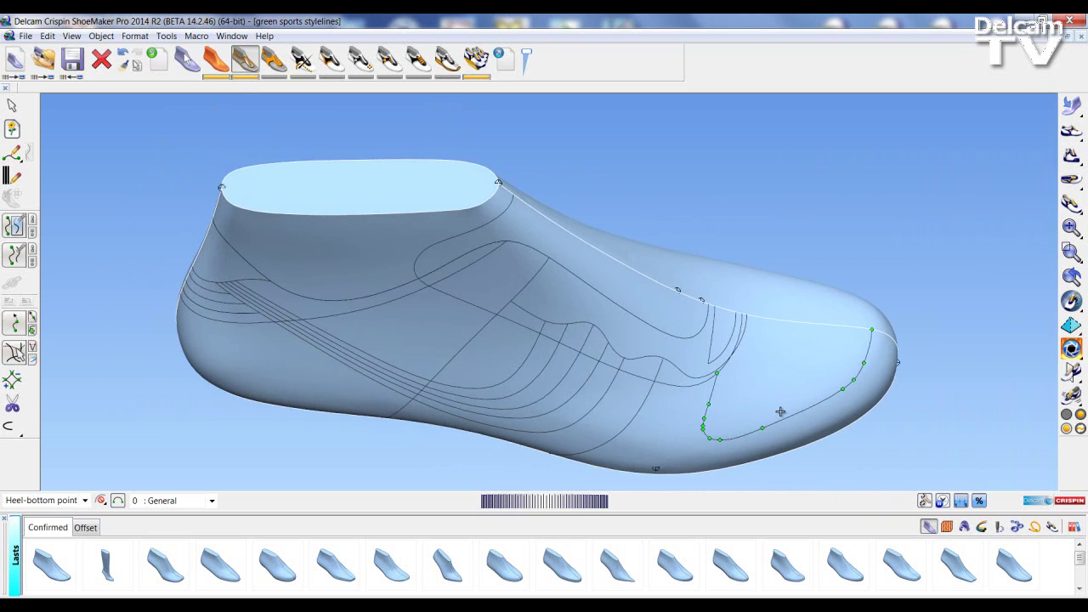
key(Insert)
click(811, 407)
drag(811, 406, 787, 394)
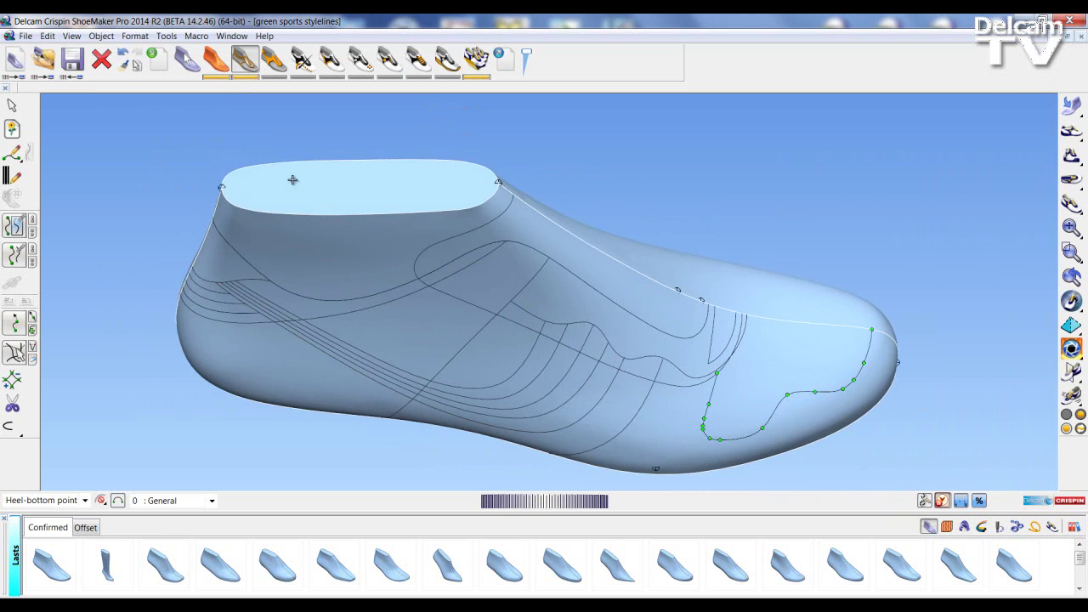
Save and close the edited 3D model, and reopen the green sports stylelines pattern in Engineer
click(70, 63)
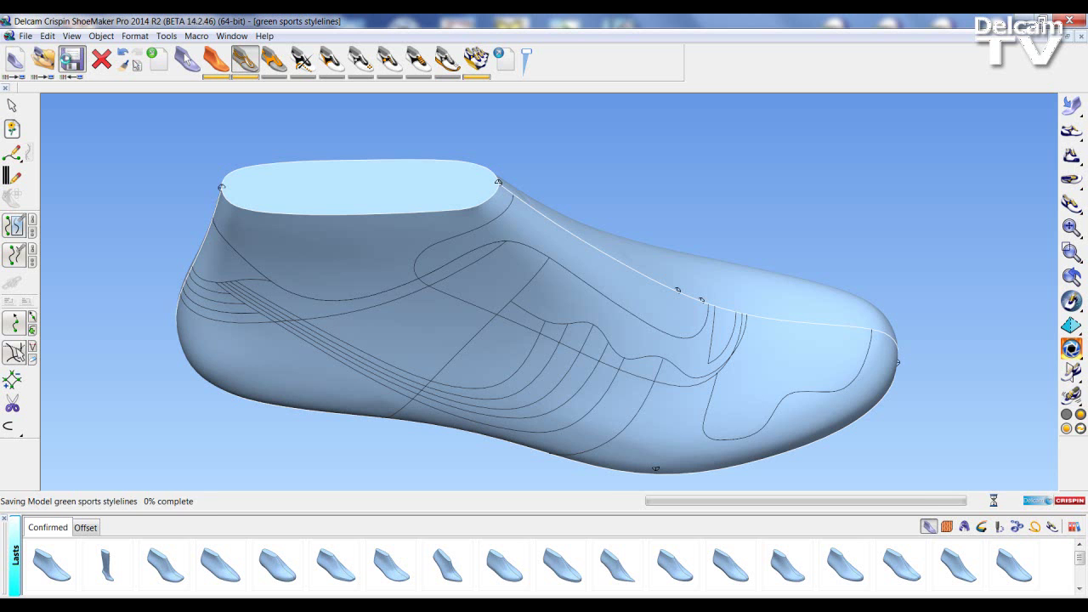
click(1081, 36)
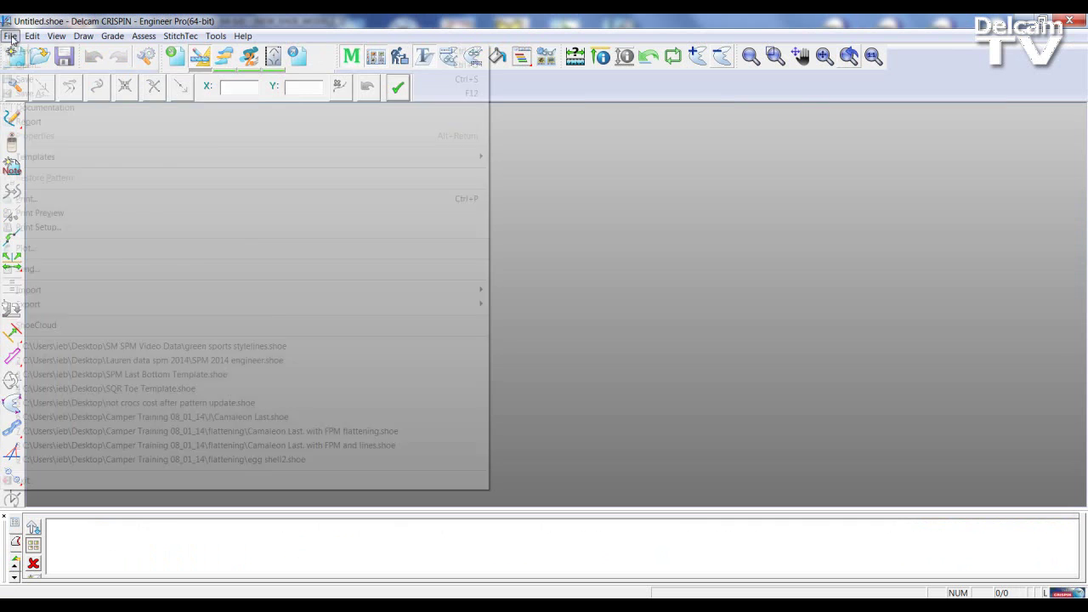
click(10, 36)
click(112, 347)
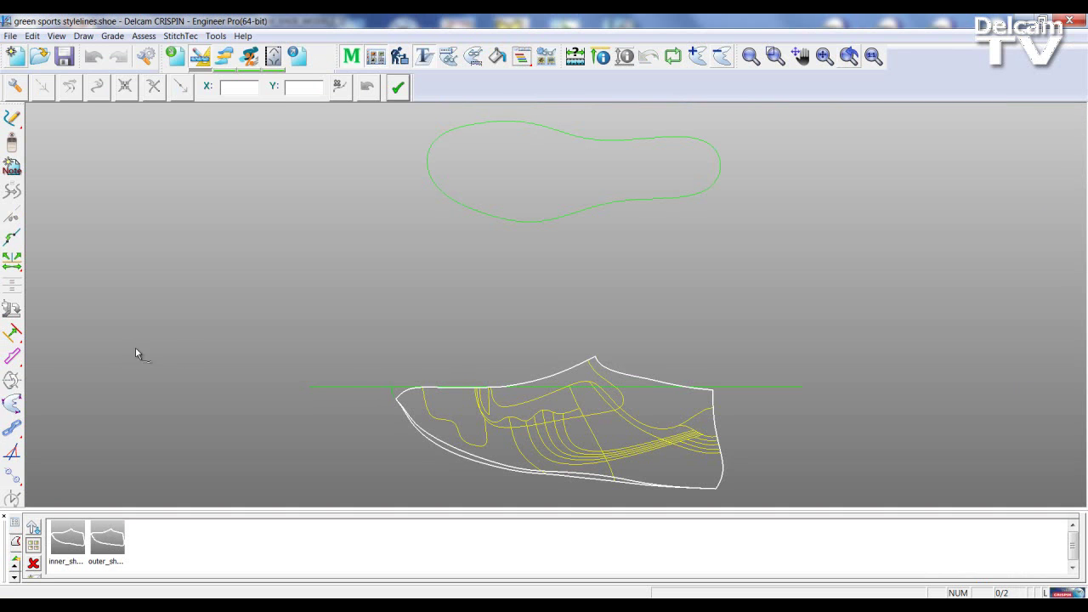
Apply a Filter to the wavy toe cap line, raising the filter value in several increments to simplify its points
scroll(442, 438, up, 5)
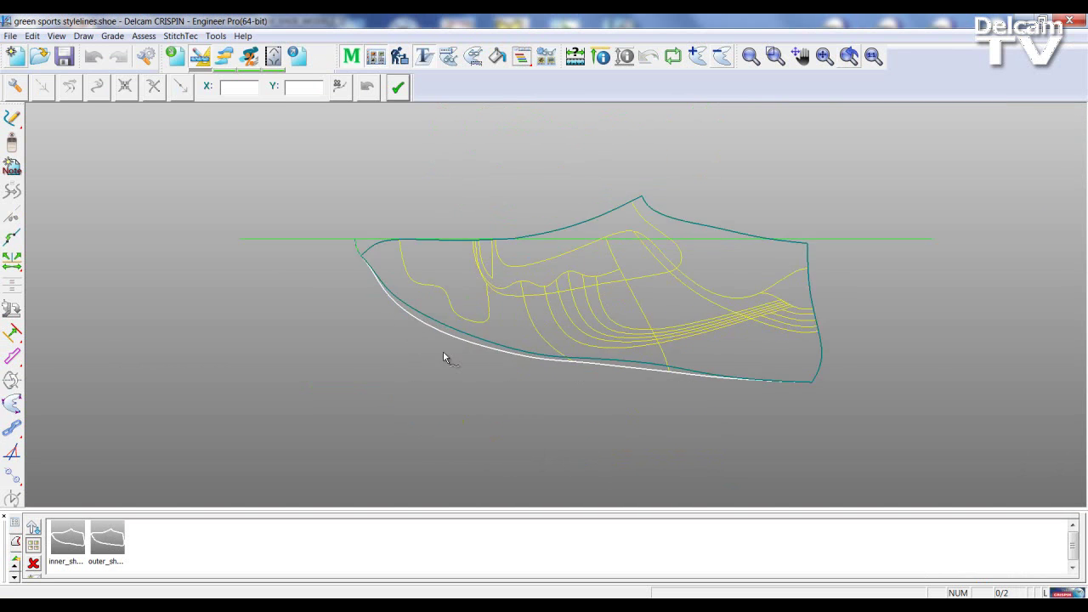
scroll(437, 294, down, 1)
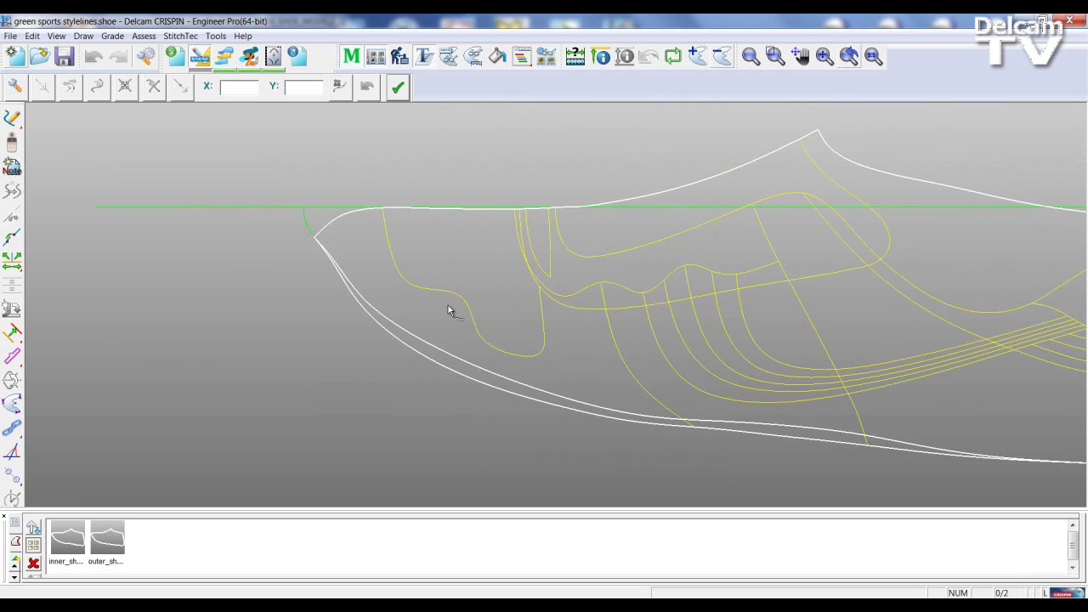
scroll(450, 308, up, 2)
click(455, 274)
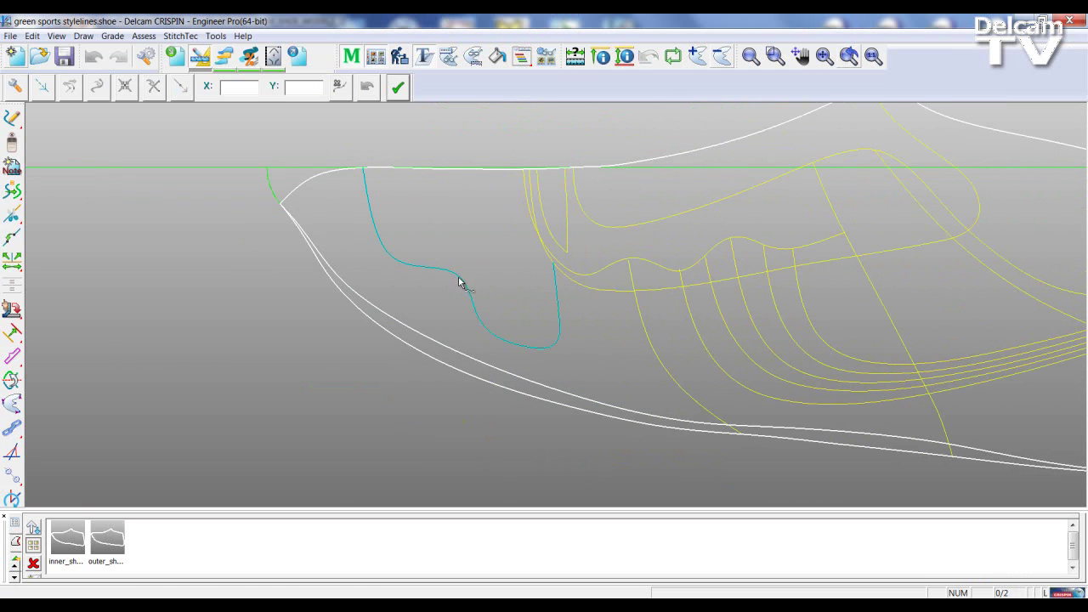
double_click(459, 278)
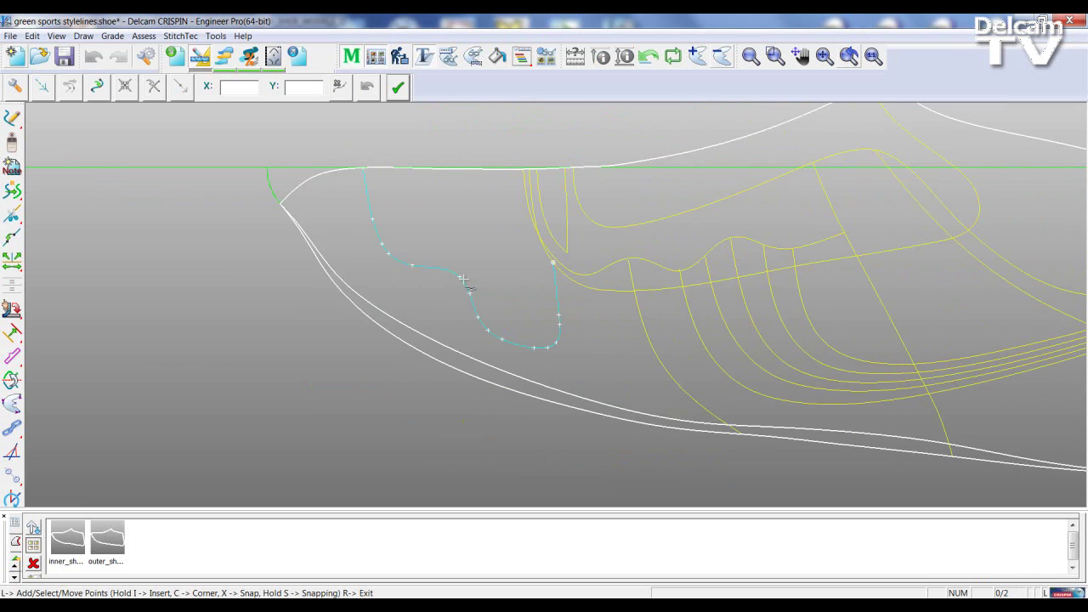
right_click(463, 282)
right_click(466, 285)
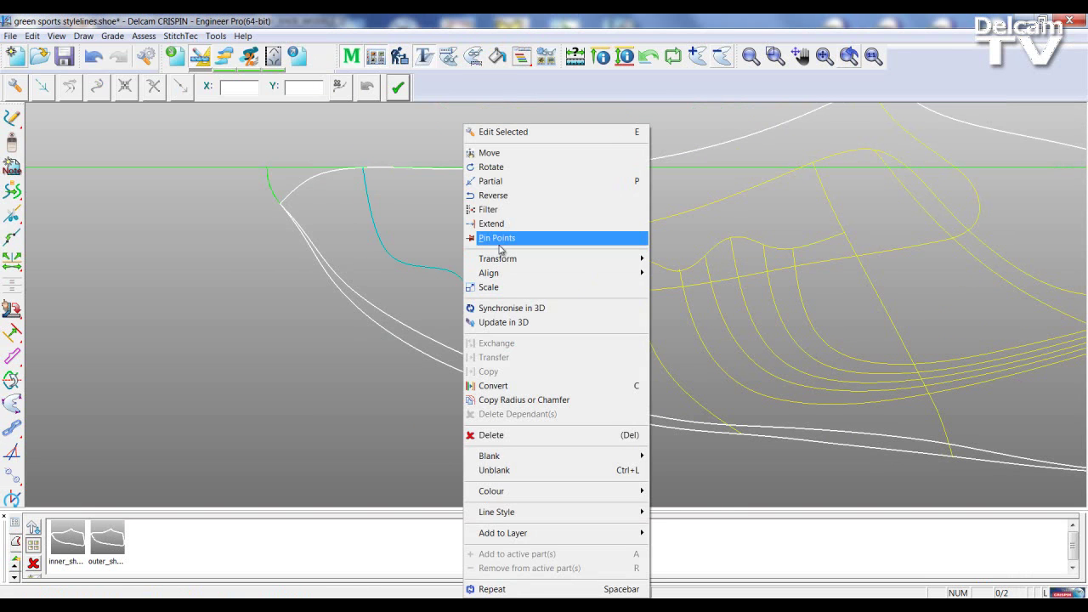
click(497, 209)
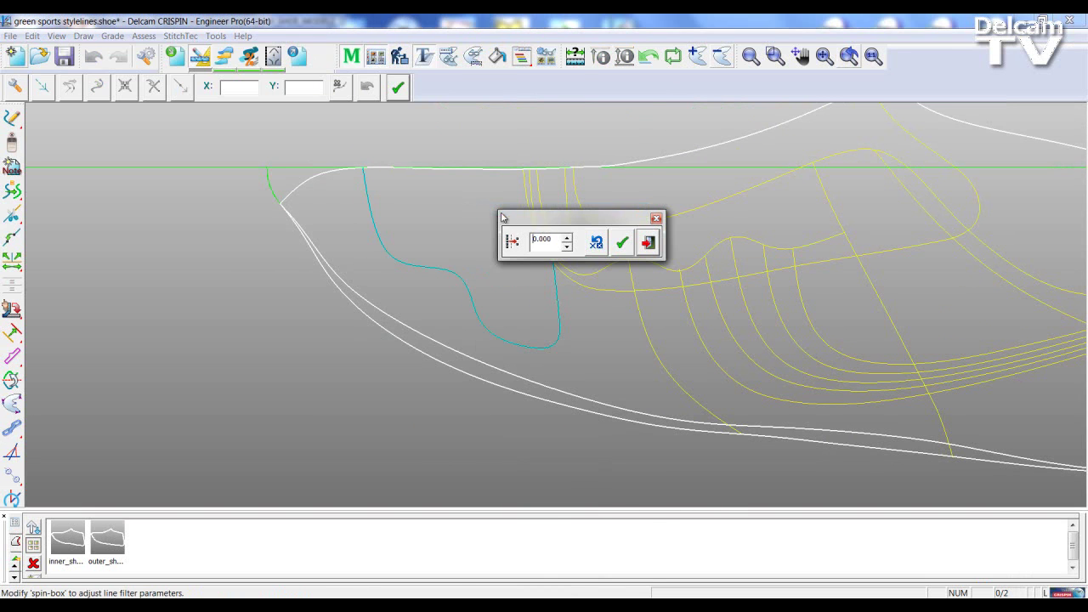
click(567, 240)
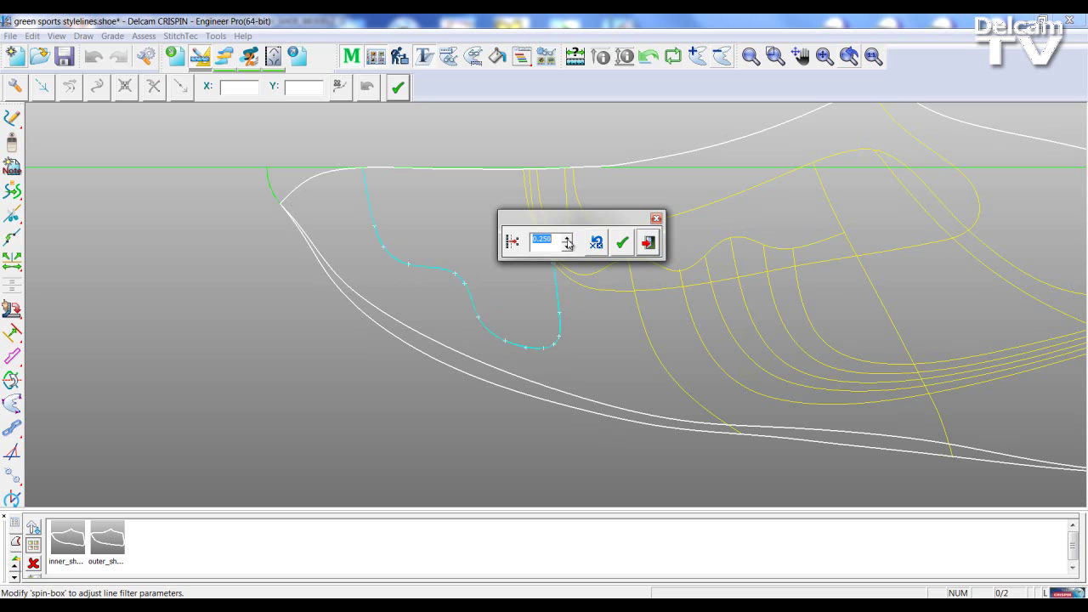
click(568, 239)
click(568, 240)
click(568, 240)
click(568, 240)
click(621, 243)
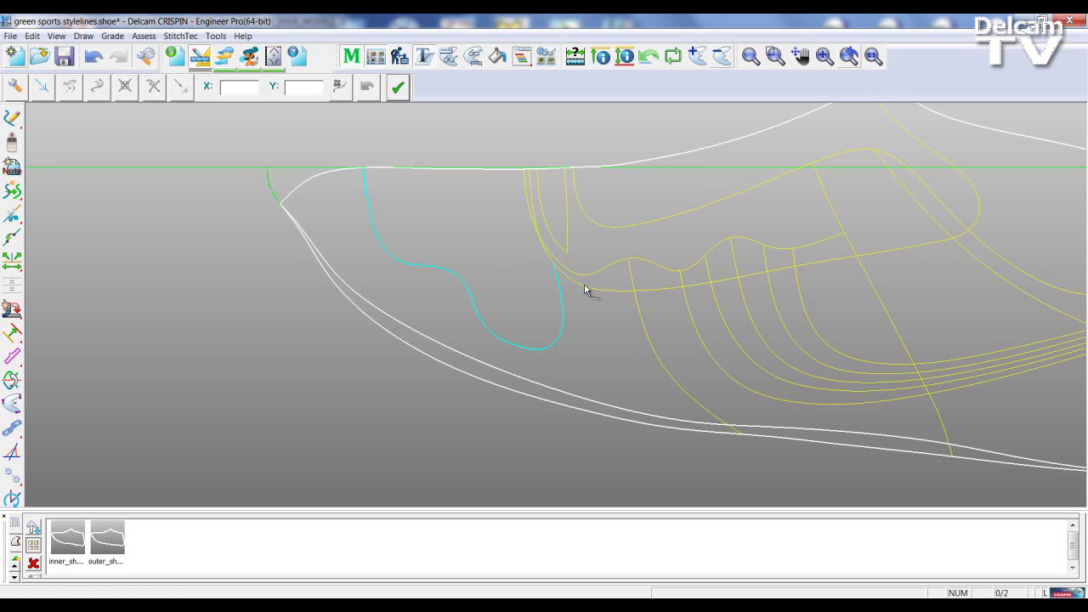
Pull two points at the middle bend of the toe cap line upward into a pronounced peak, and update the line in 3D
click(477, 312)
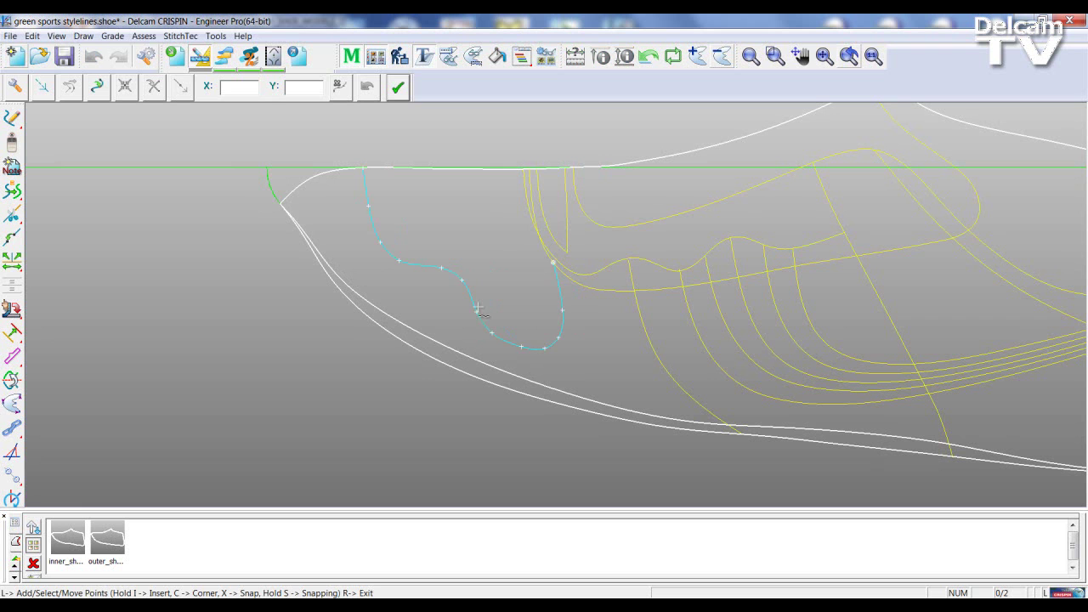
click(440, 266)
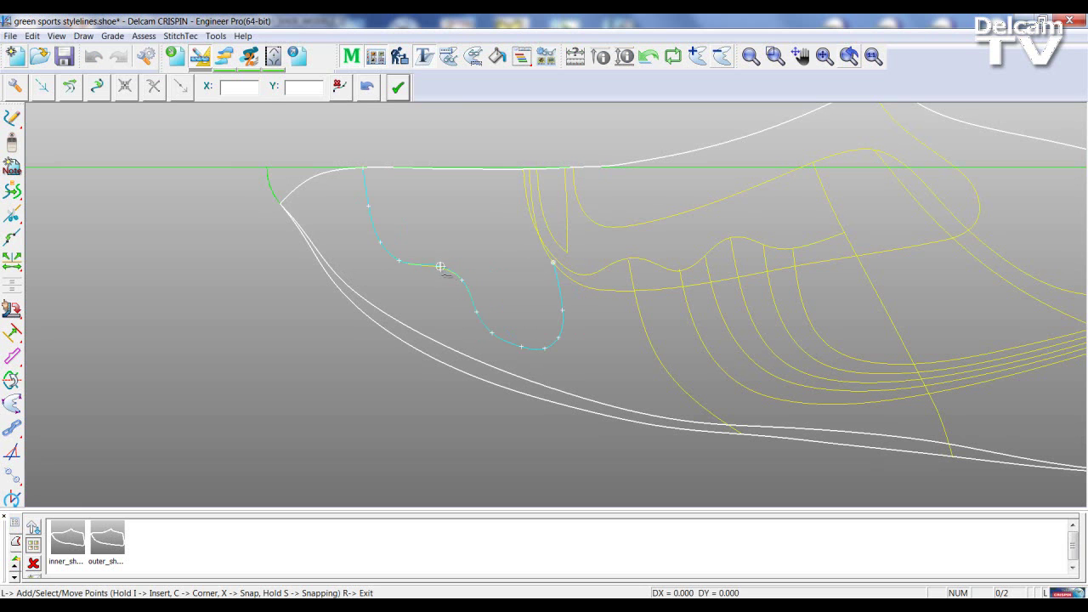
drag(440, 266, 447, 230)
click(462, 280)
drag(461, 280, 470, 268)
right_click(479, 276)
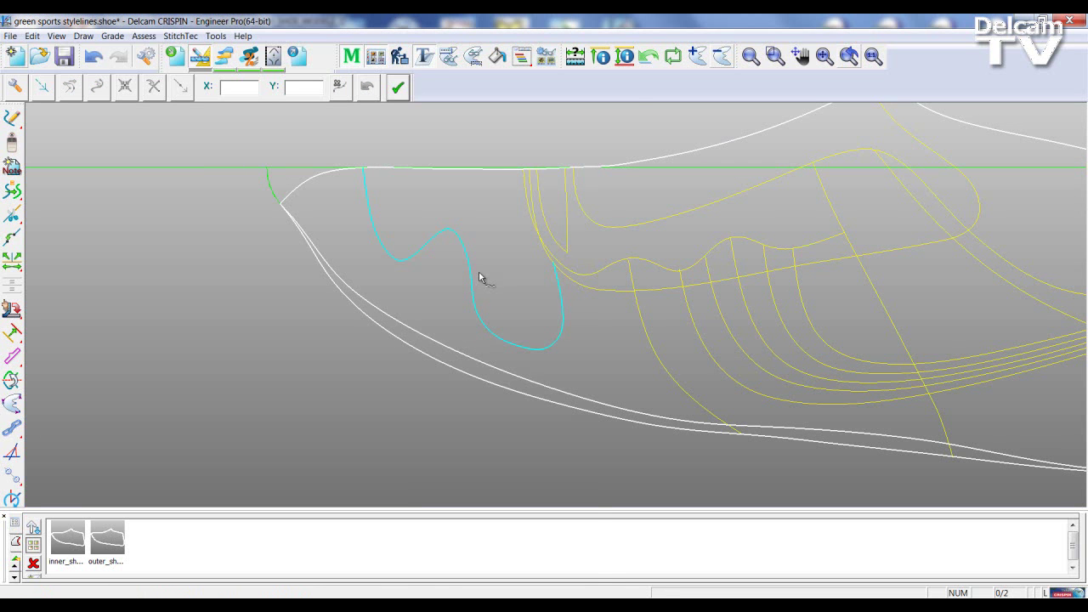
right_click(480, 276)
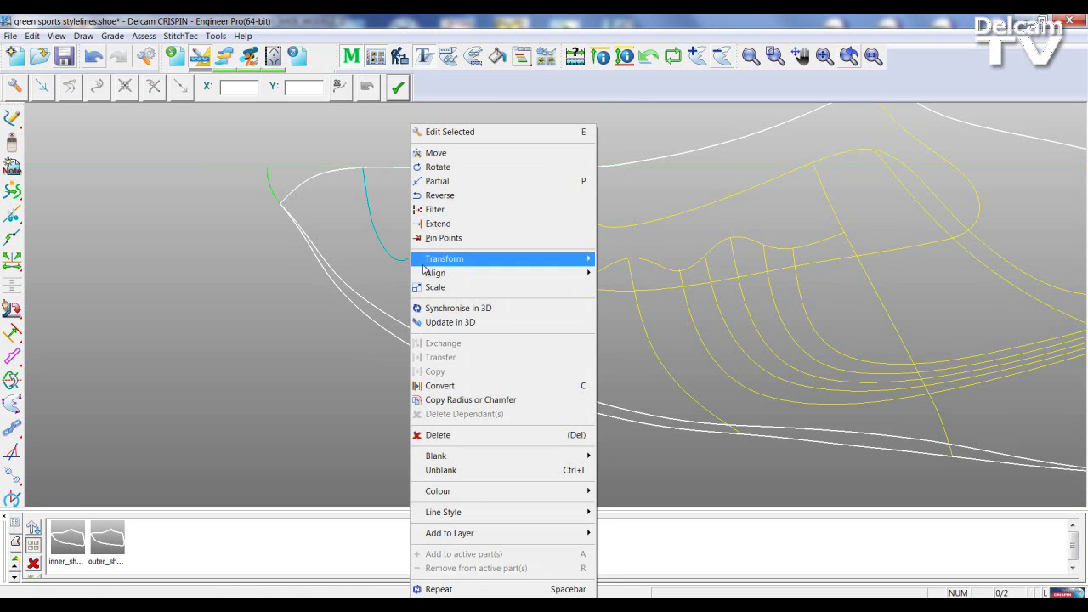
click(435, 322)
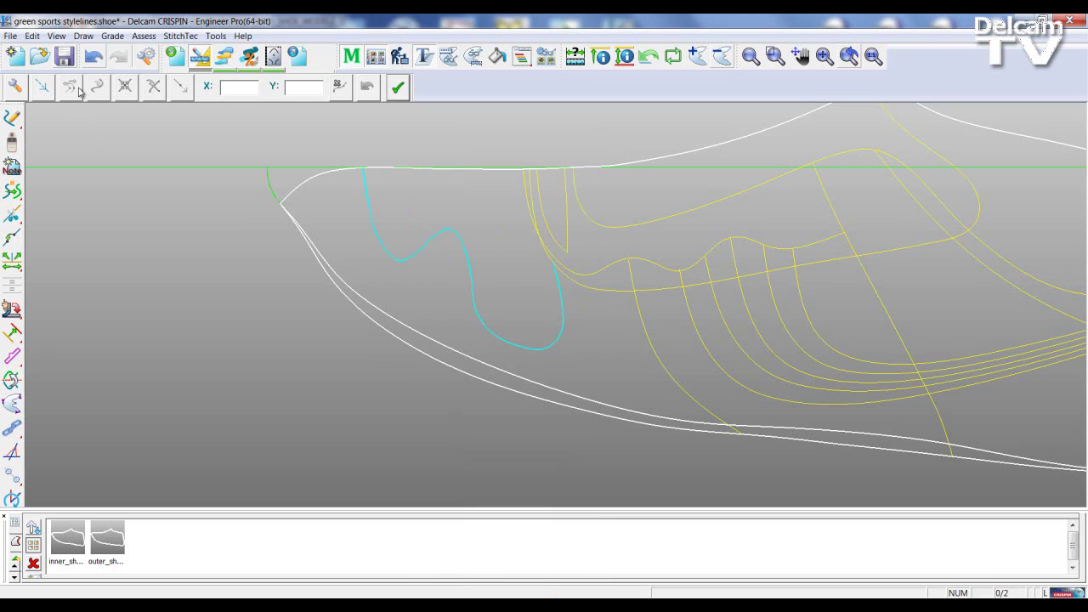
Save and close the Engineer pattern, and reopen green sports stylelines.shoe in ShoeMaker, accepting the update of the 3D design from the 2D changes
click(68, 57)
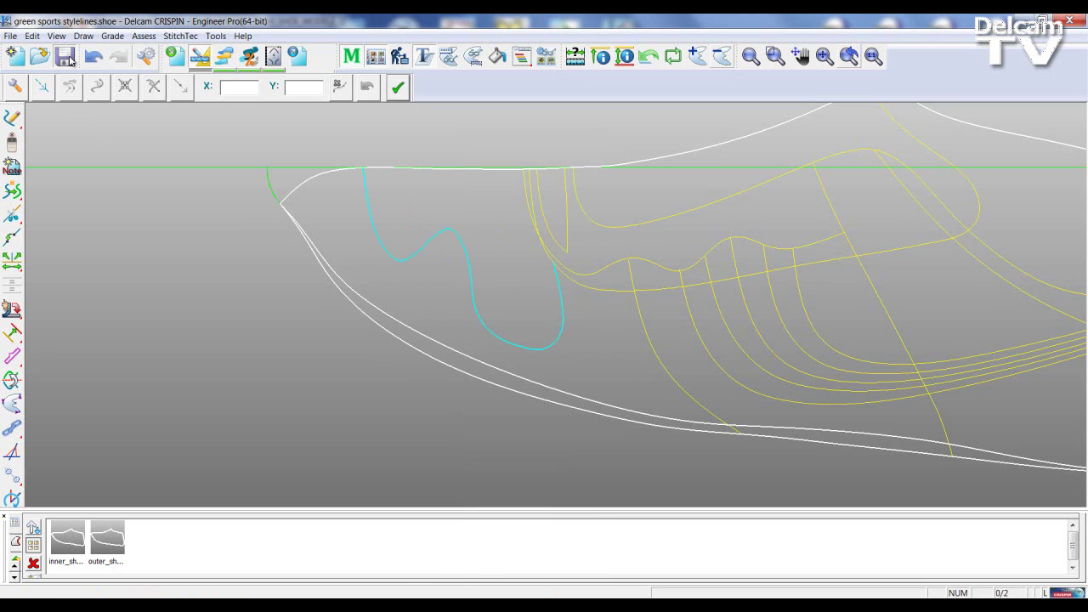
click(15, 56)
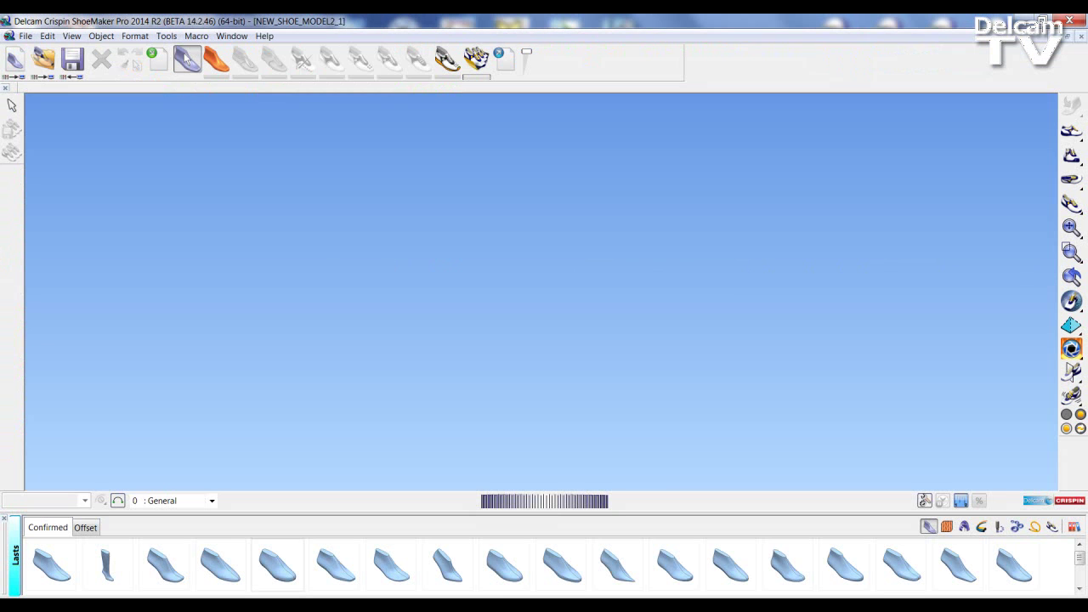
click(26, 37)
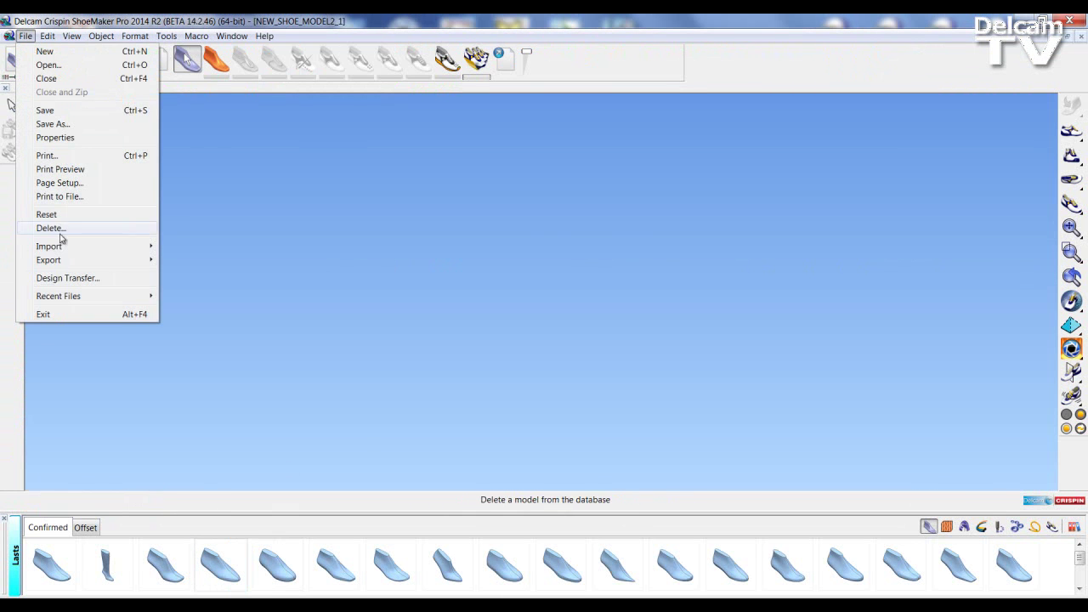
mouse_move(66, 296)
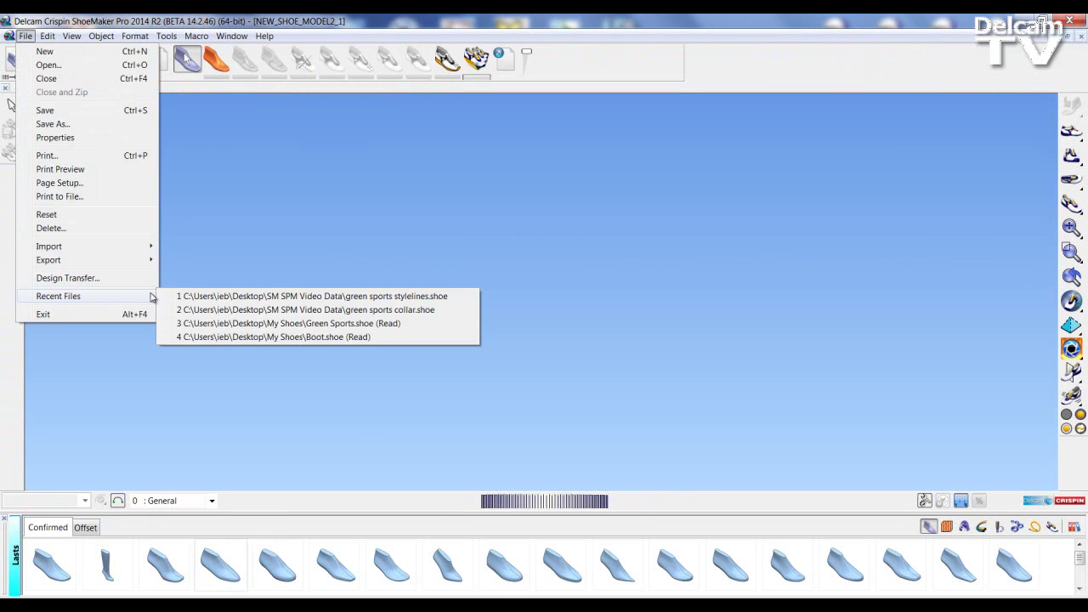
click(236, 297)
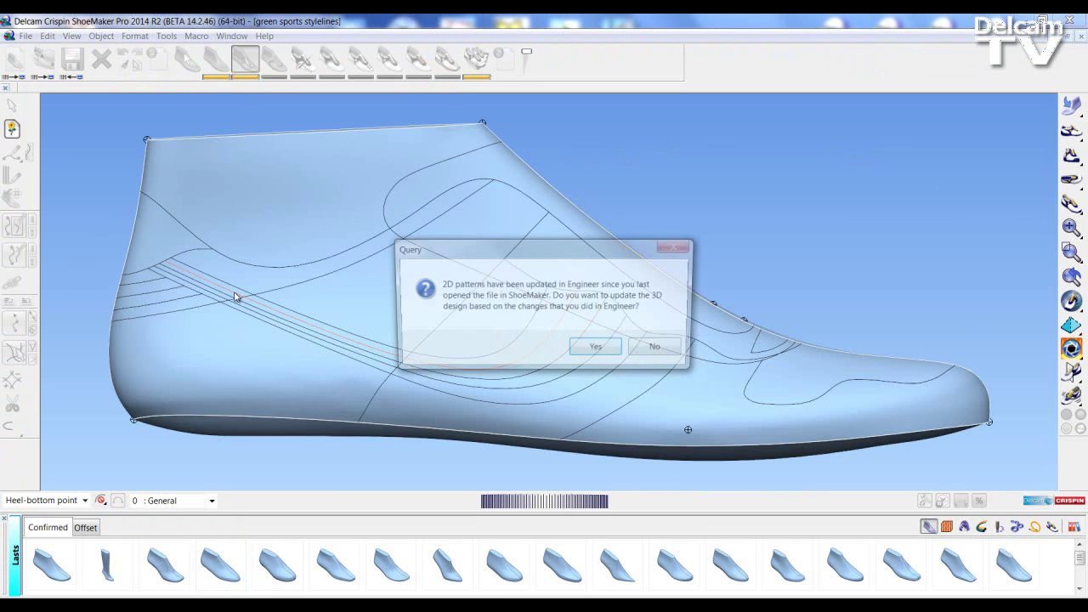
click(599, 349)
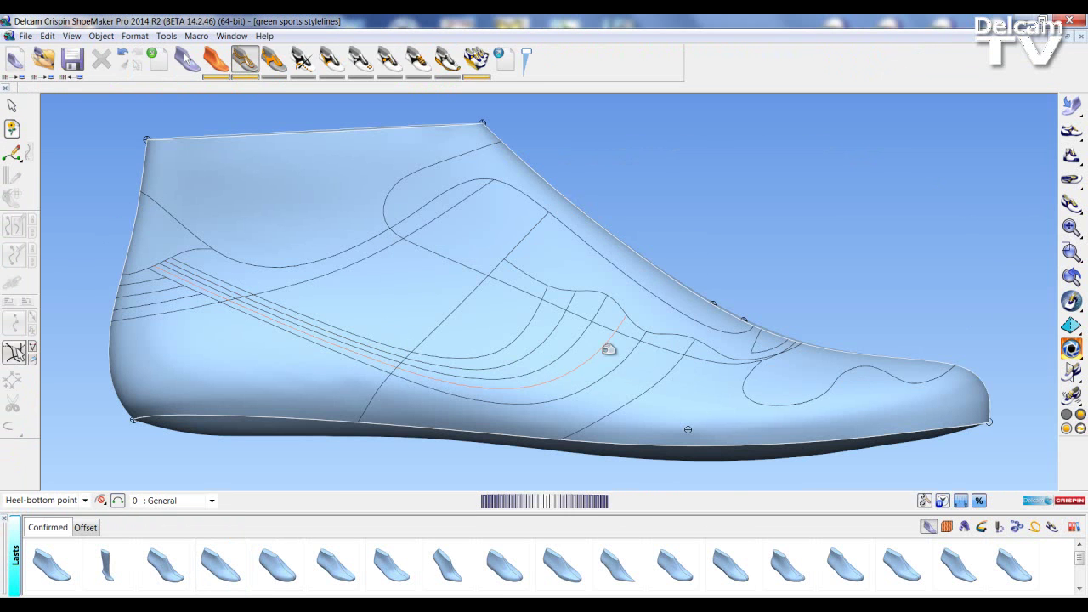
Flatten the toe cap line's wave by deleting its peak point and two neighbouring points and moving another point slightly toward the toe
middle_drag(530, 309, 459, 384)
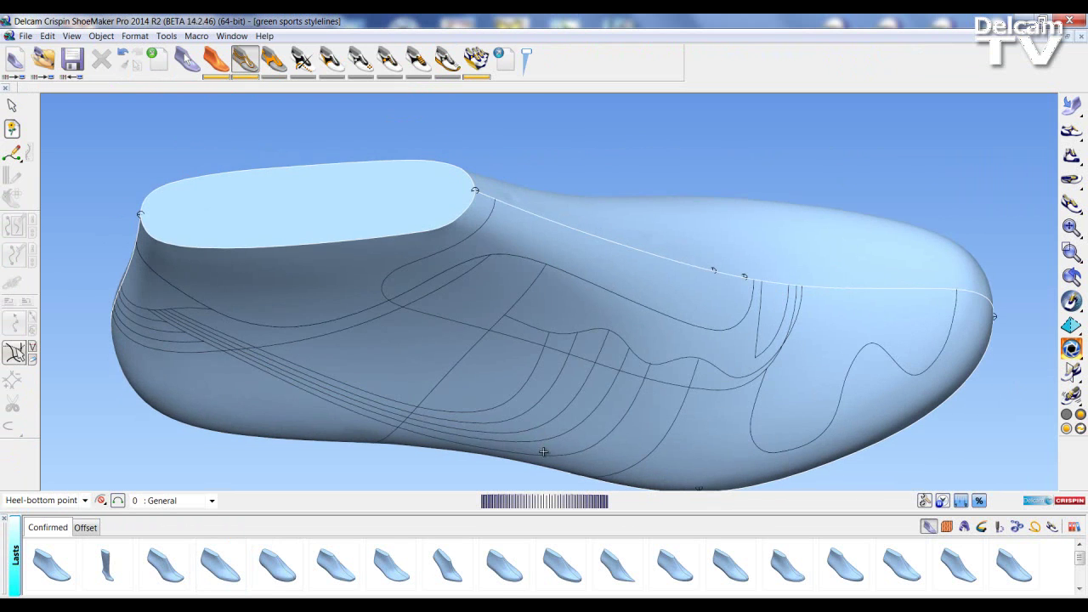
click(852, 370)
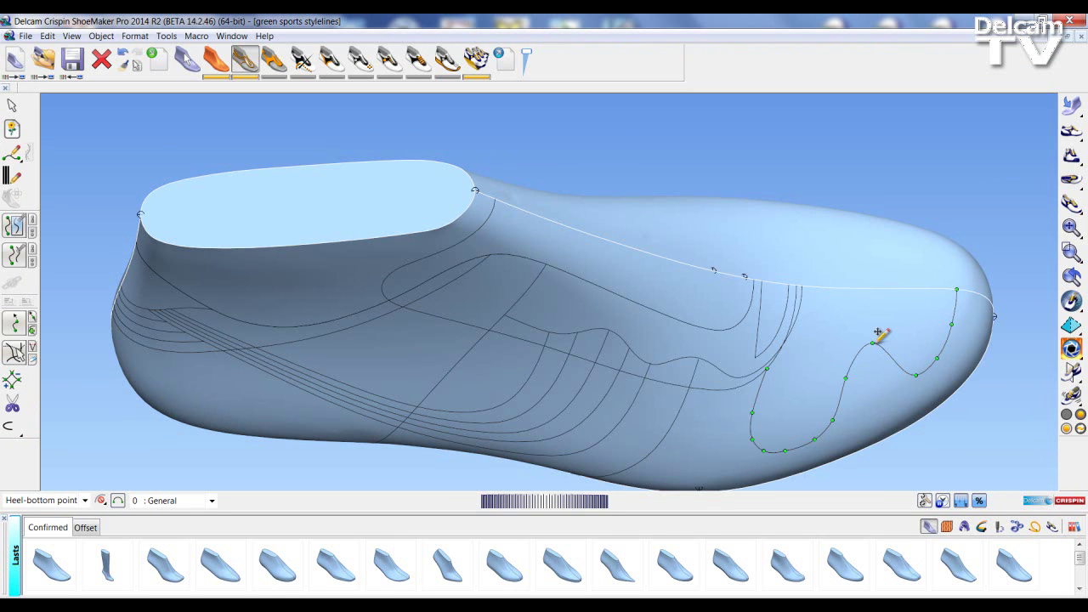
ctrl+click(874, 343)
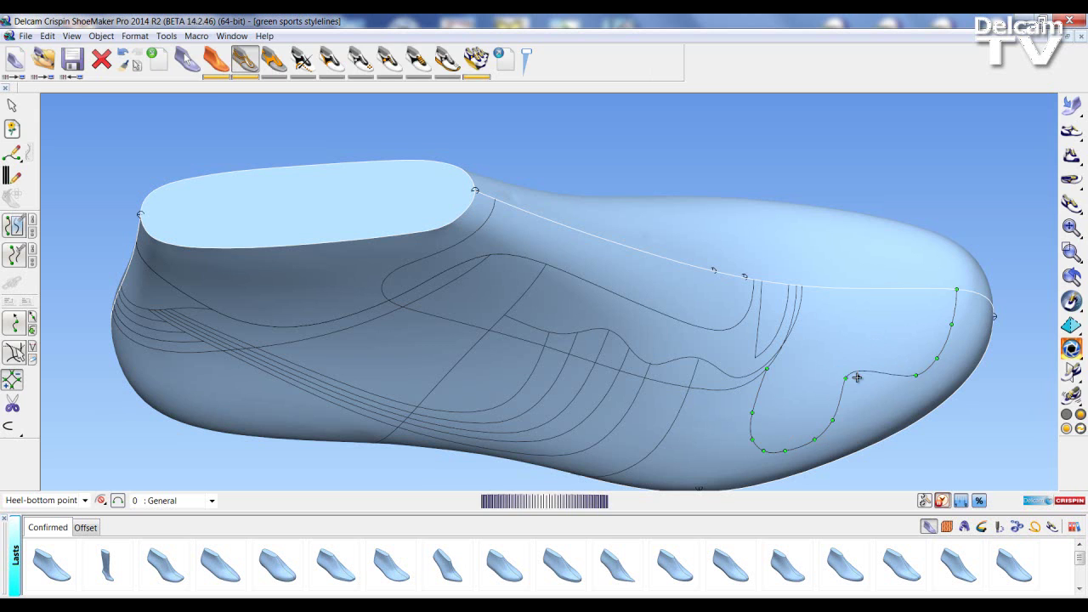
click(848, 371)
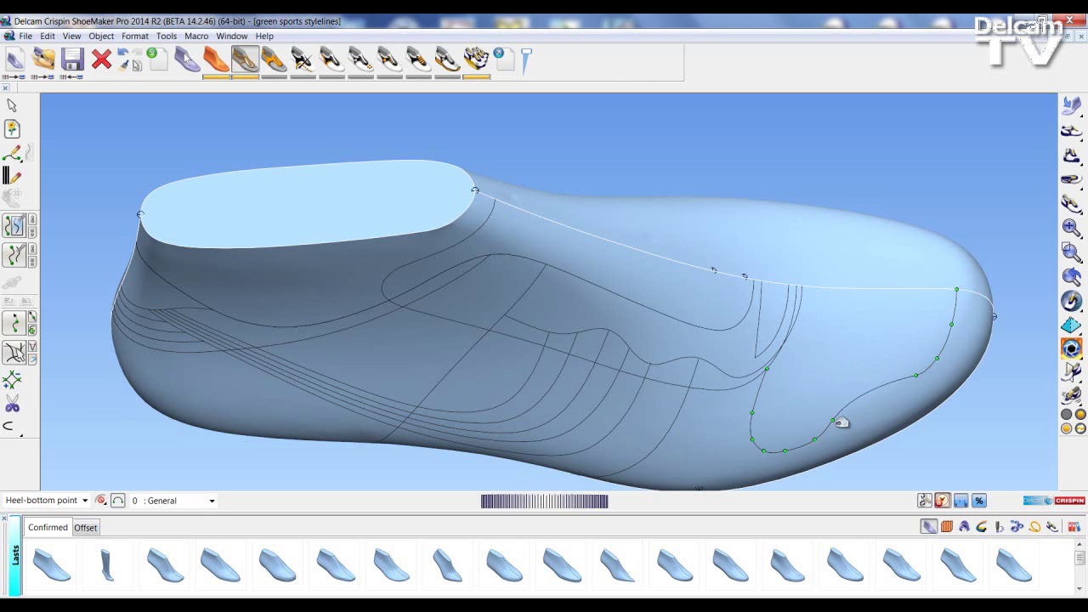
drag(834, 419, 861, 413)
click(915, 375)
Save and close the 3D model with the smoothed toe cap line, and reopen green sports stylelines.shoe in Engineer
click(72, 59)
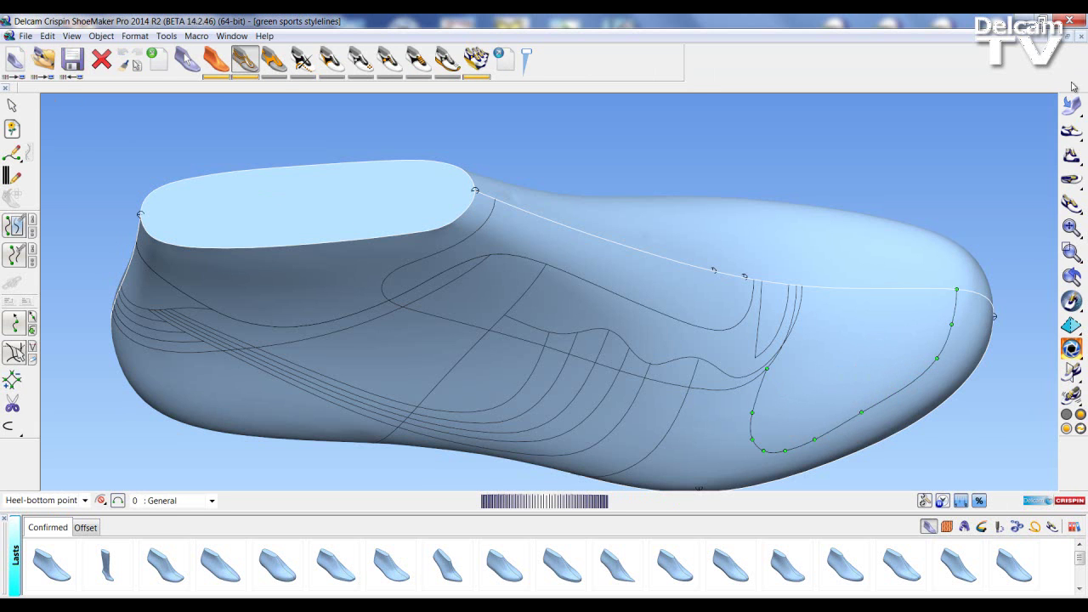
click(1081, 37)
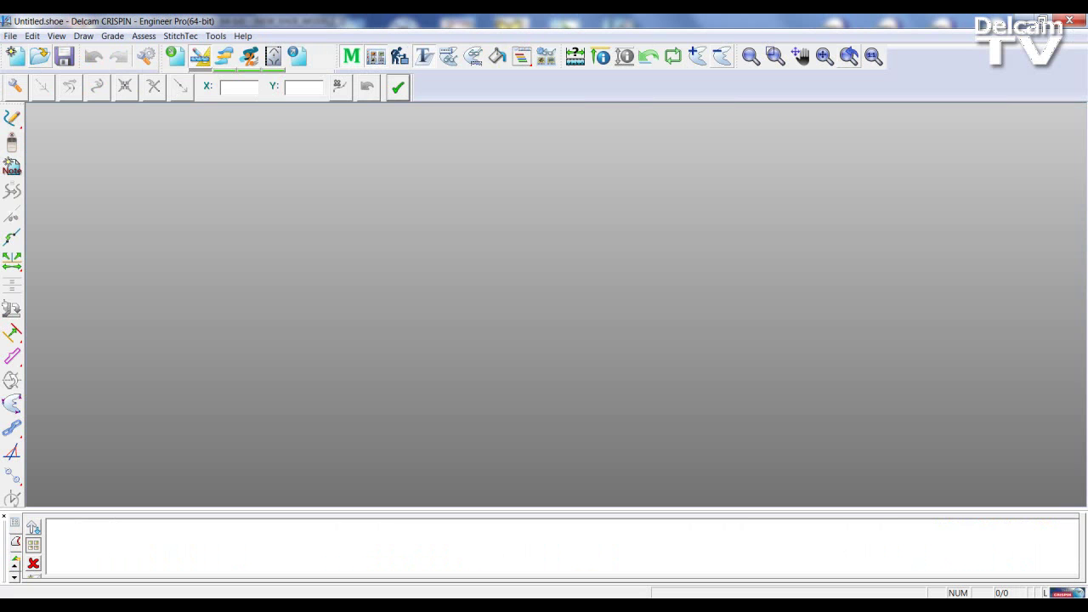
click(11, 36)
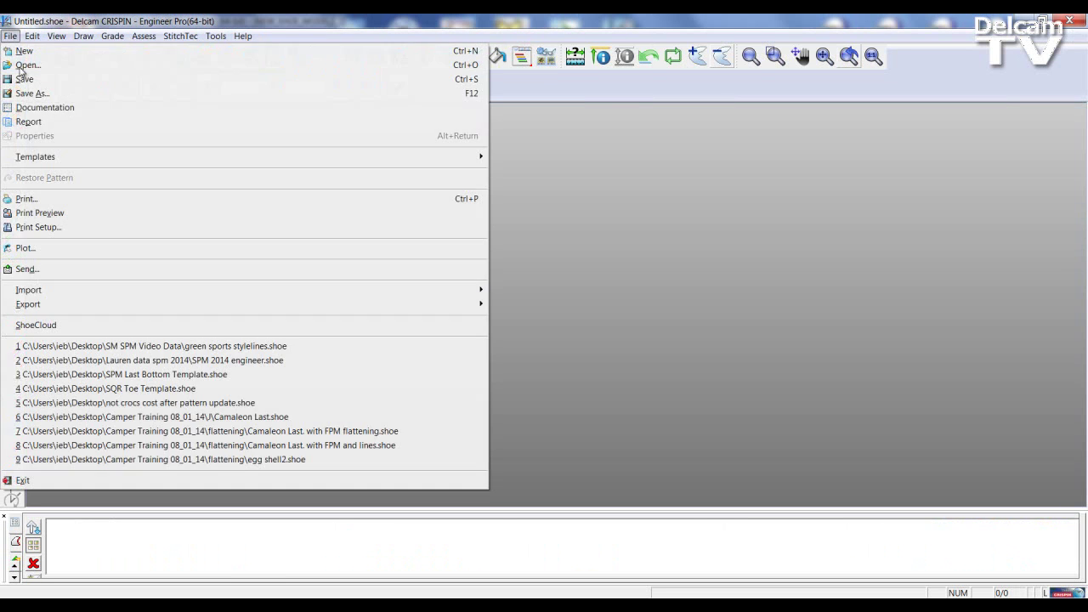
click(123, 346)
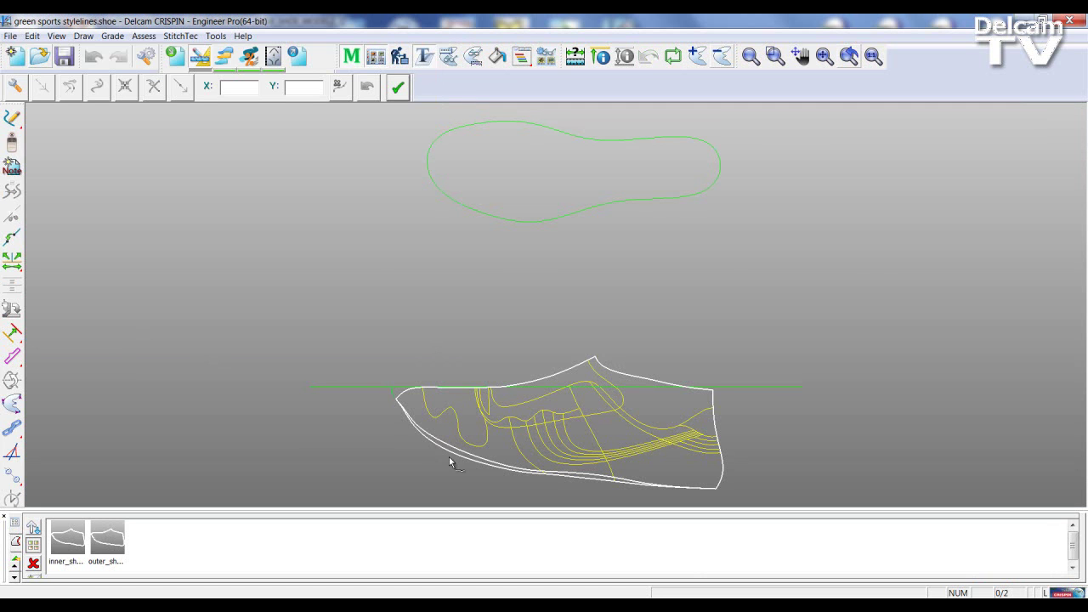
scroll(449, 457, down, 1)
middle_drag(449, 457, 459, 340)
scroll(477, 344, up, 12)
scroll(414, 269, up, 1)
middle_drag(415, 269, 410, 318)
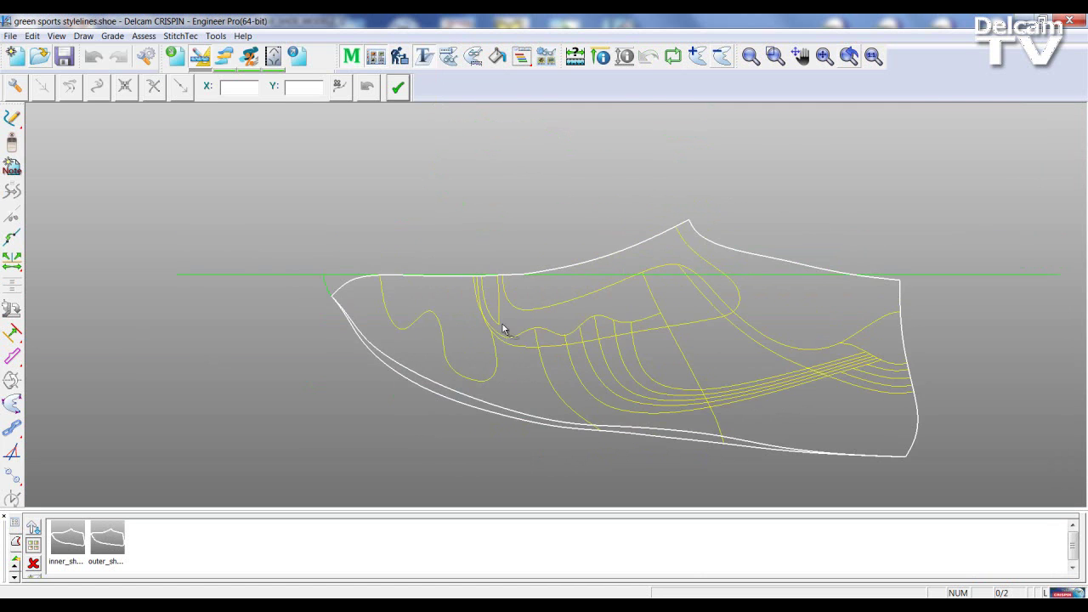
middle_drag(502, 323, 413, 308)
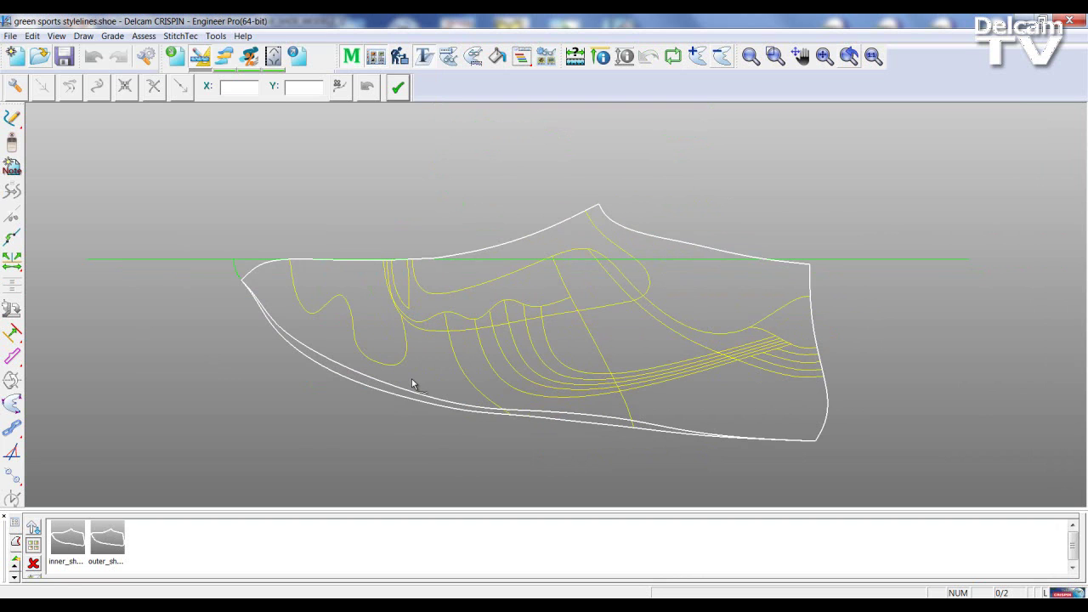